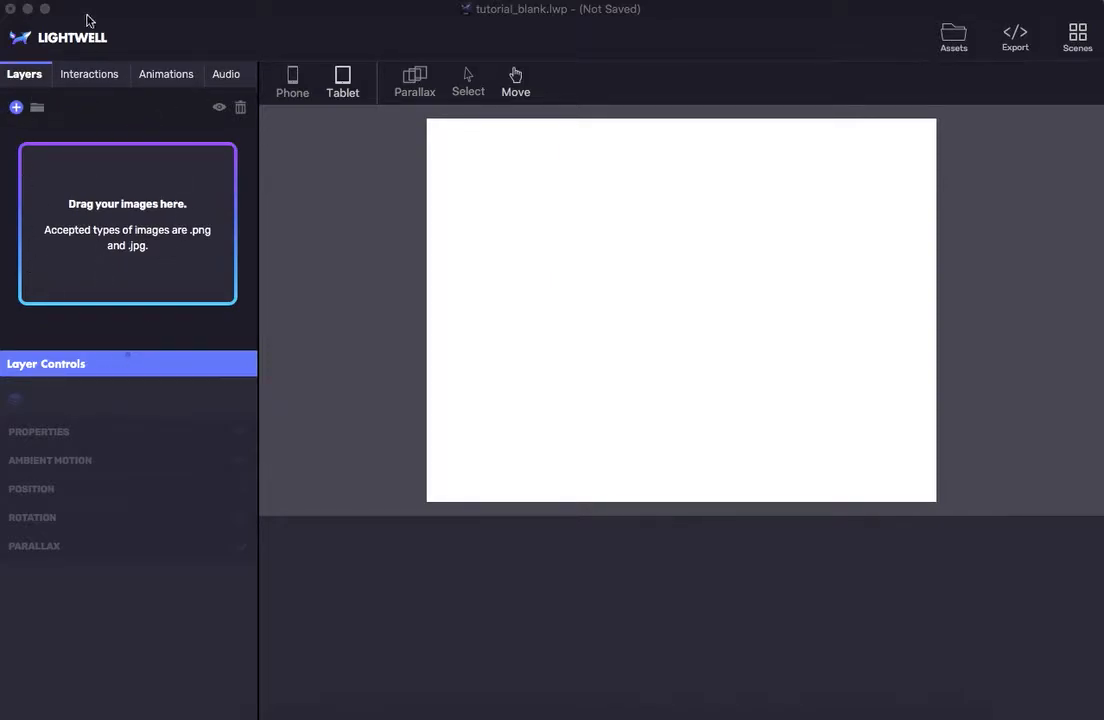
# Look through the Interactions, Animations and Audio sections, and return to the layers list.
pyautogui.click(66, 69)
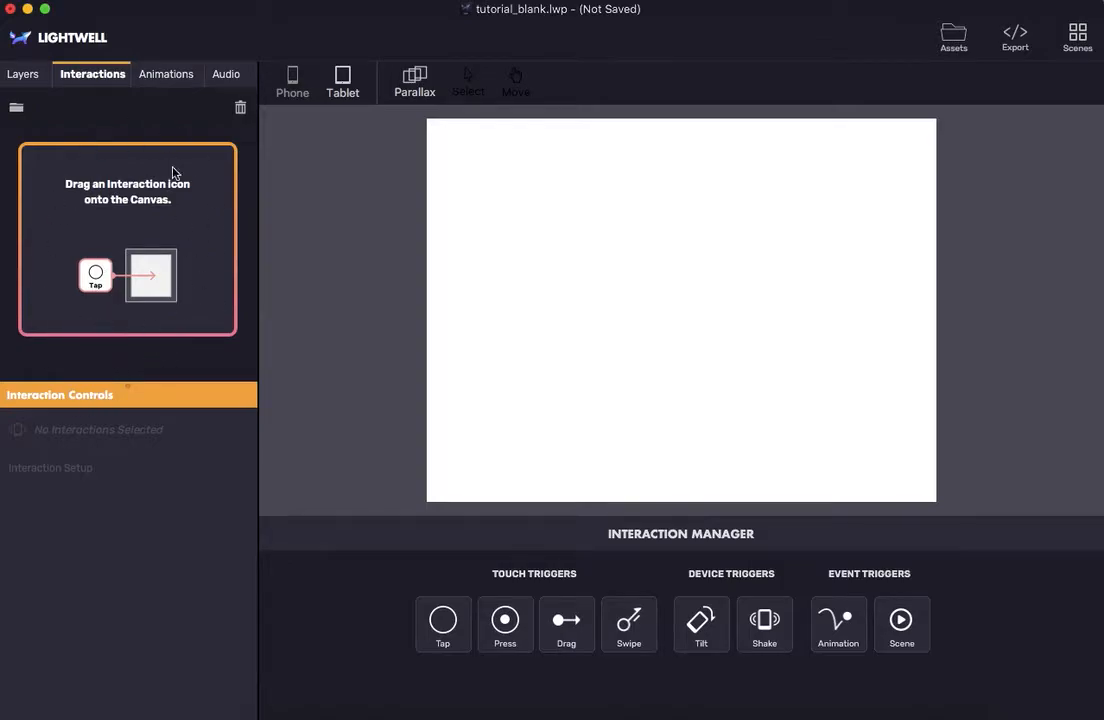
pyautogui.click(156, 80)
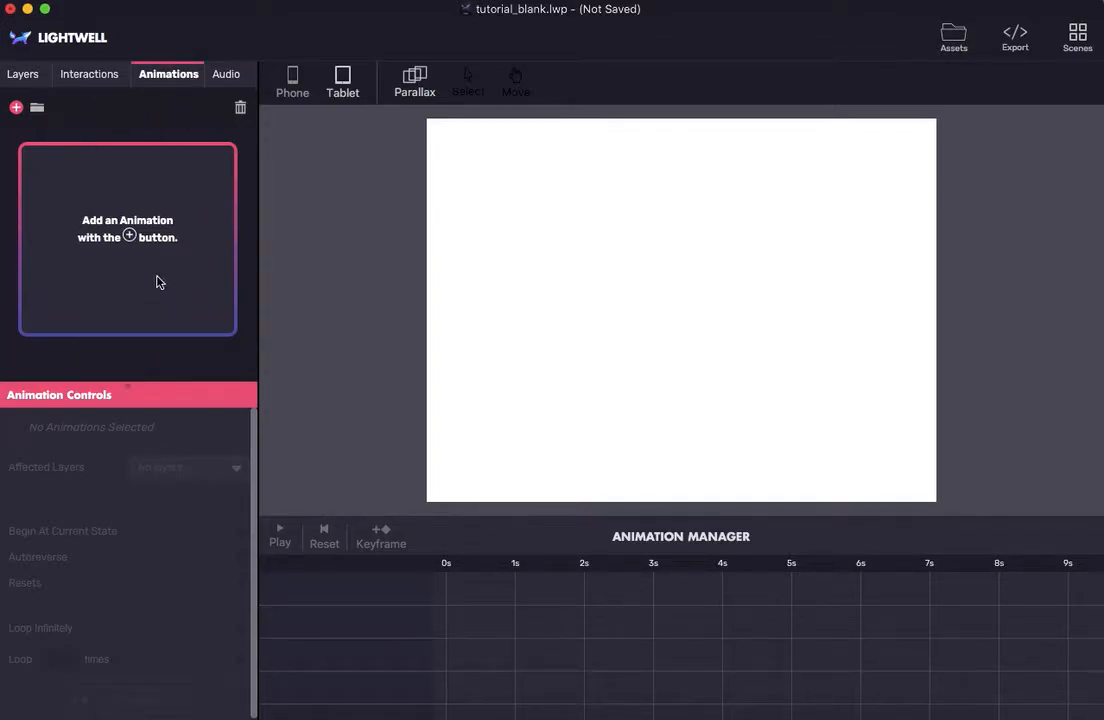
pyautogui.click(222, 76)
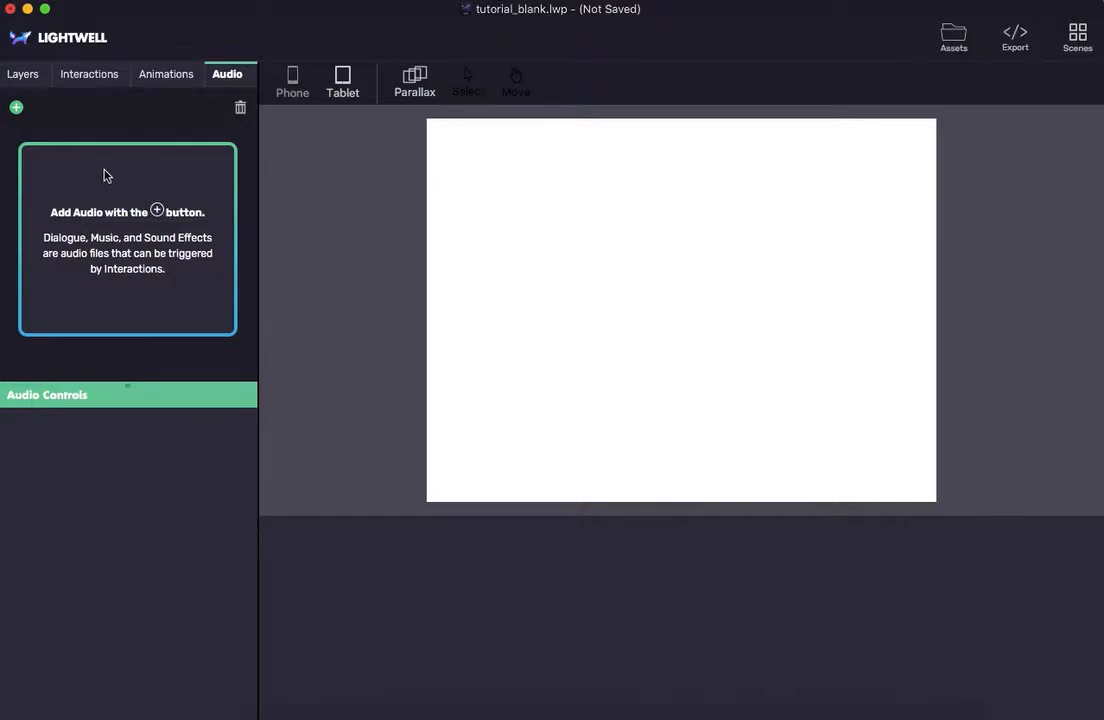
pyautogui.click(22, 74)
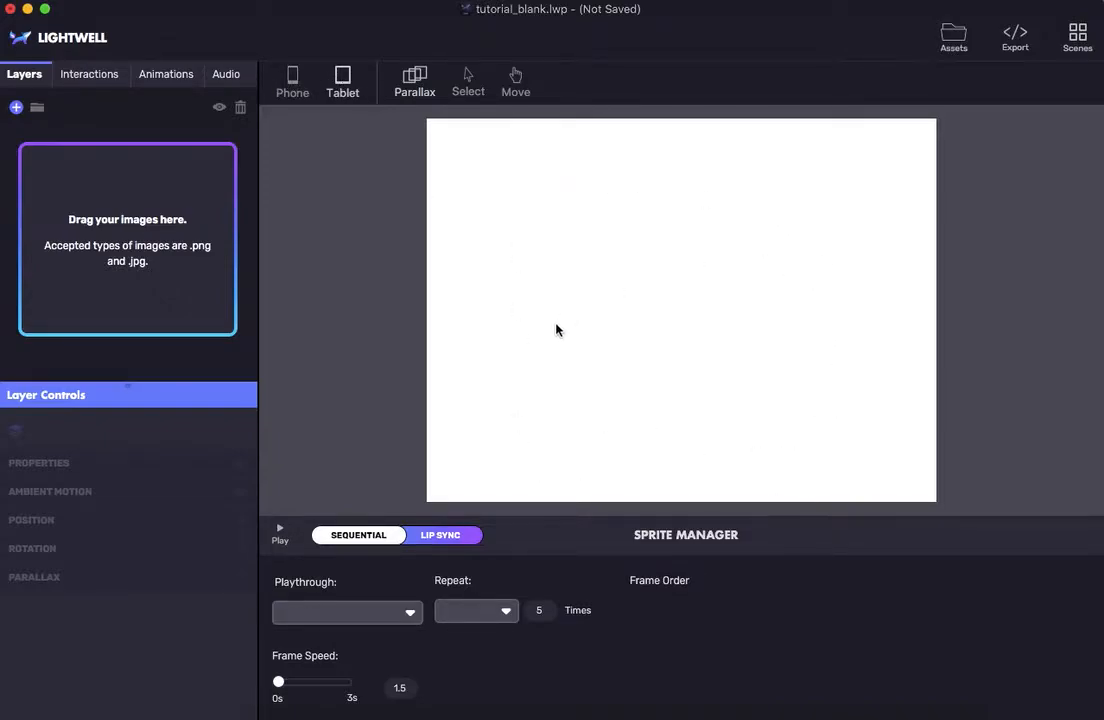
# Compare the phone and tablet canvas formats, return to tablet, and switch between the Select and Move tools, ending on Select.
pyautogui.click(292, 84)
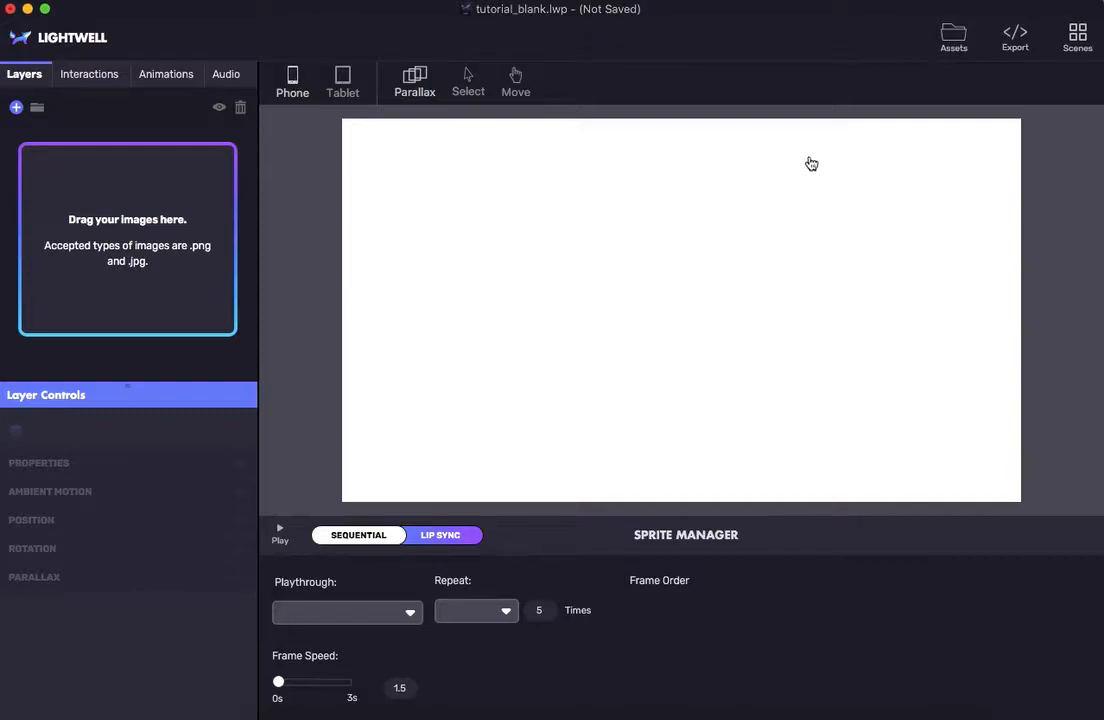
pyautogui.click(342, 80)
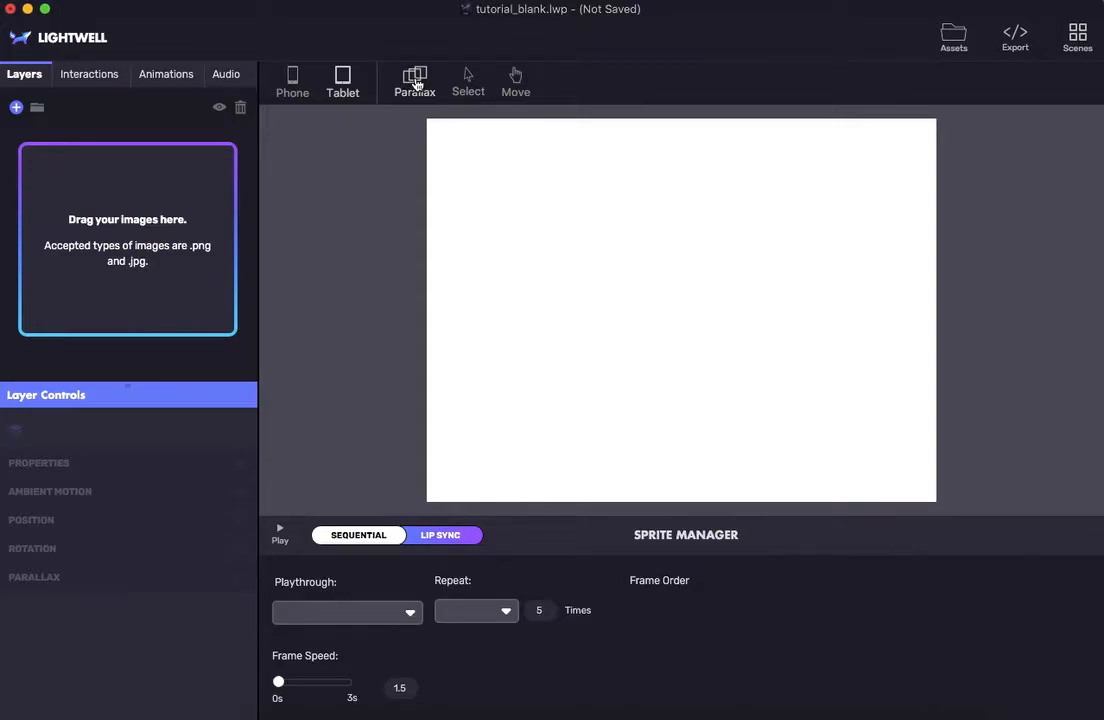
pyautogui.click(468, 77)
pyautogui.click(518, 80)
pyautogui.click(465, 77)
# Import 1.png through 7.png from Finder's Swamp Background folder as layers, leaving out background.png, and return to Lightwell.
pyautogui.click(272, 712)
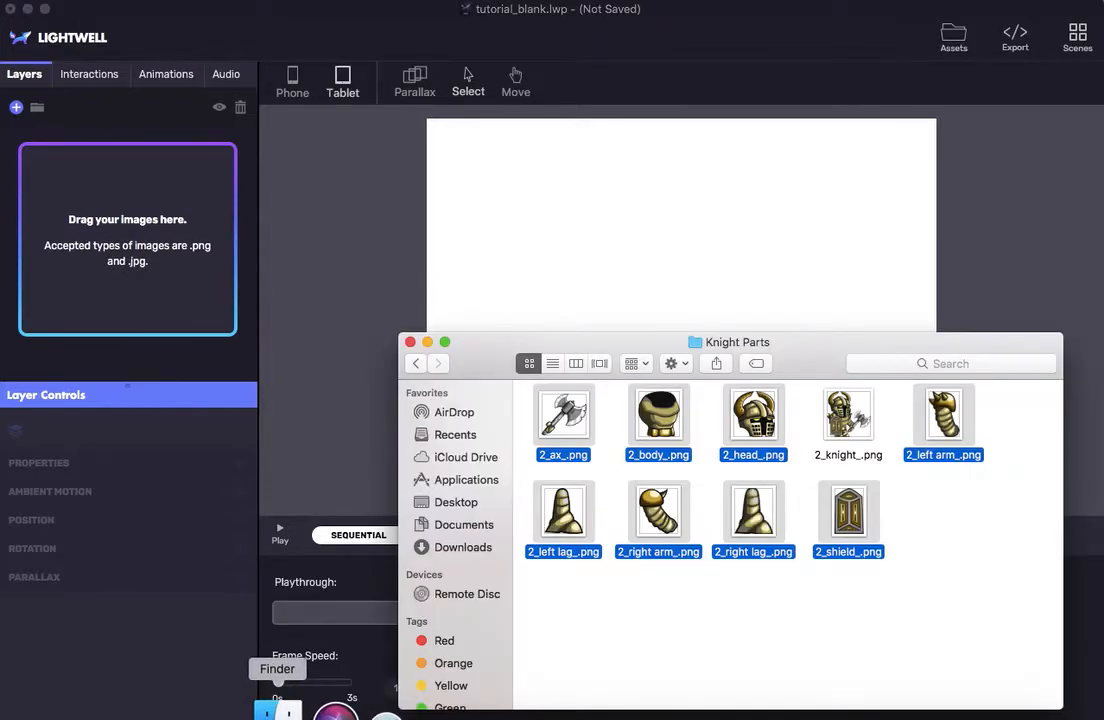
pyautogui.click(416, 363)
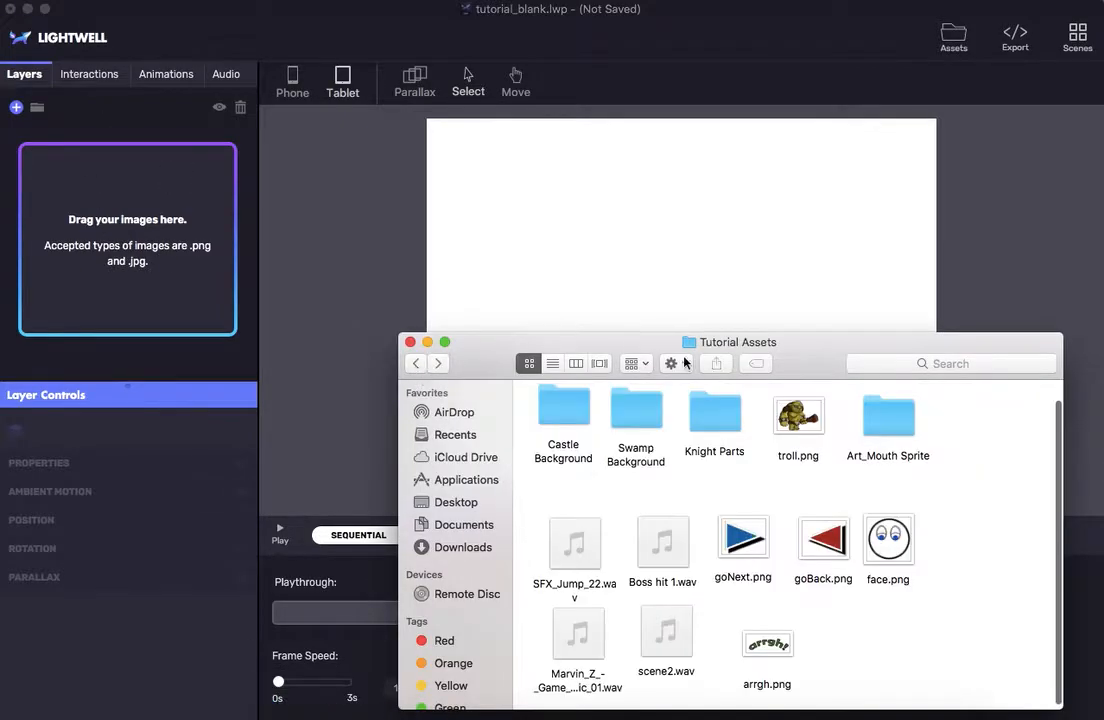
pyautogui.doubleClick(631, 411)
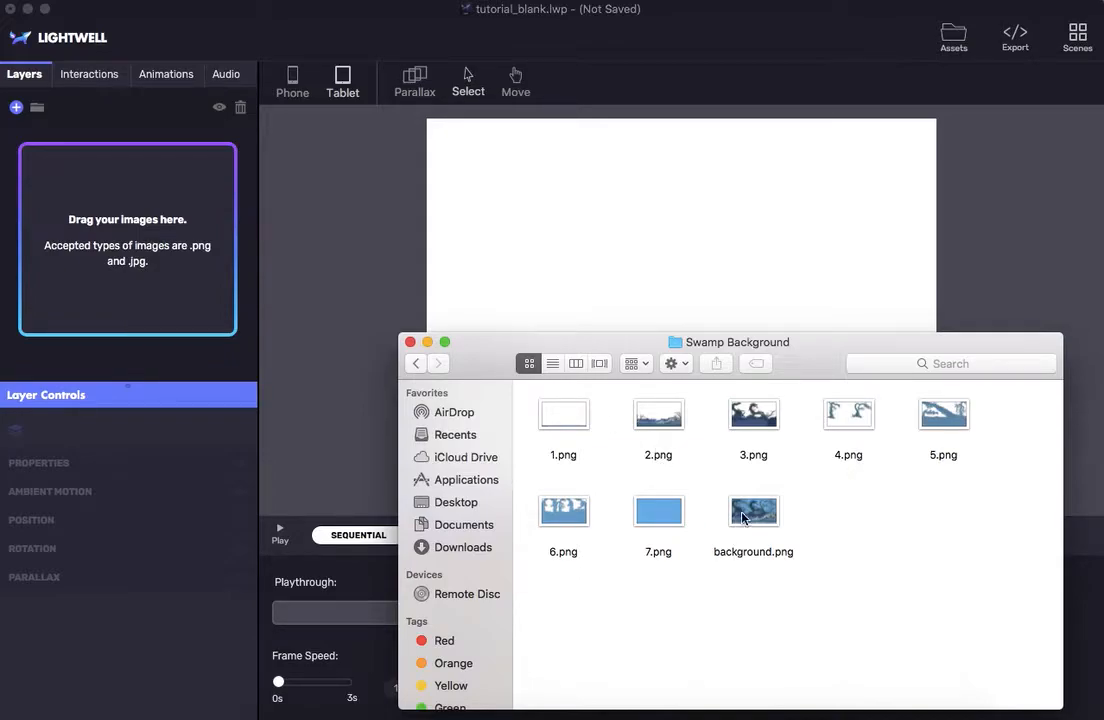
pyautogui.moveTo(973, 565); pyautogui.dragTo(557, 434)
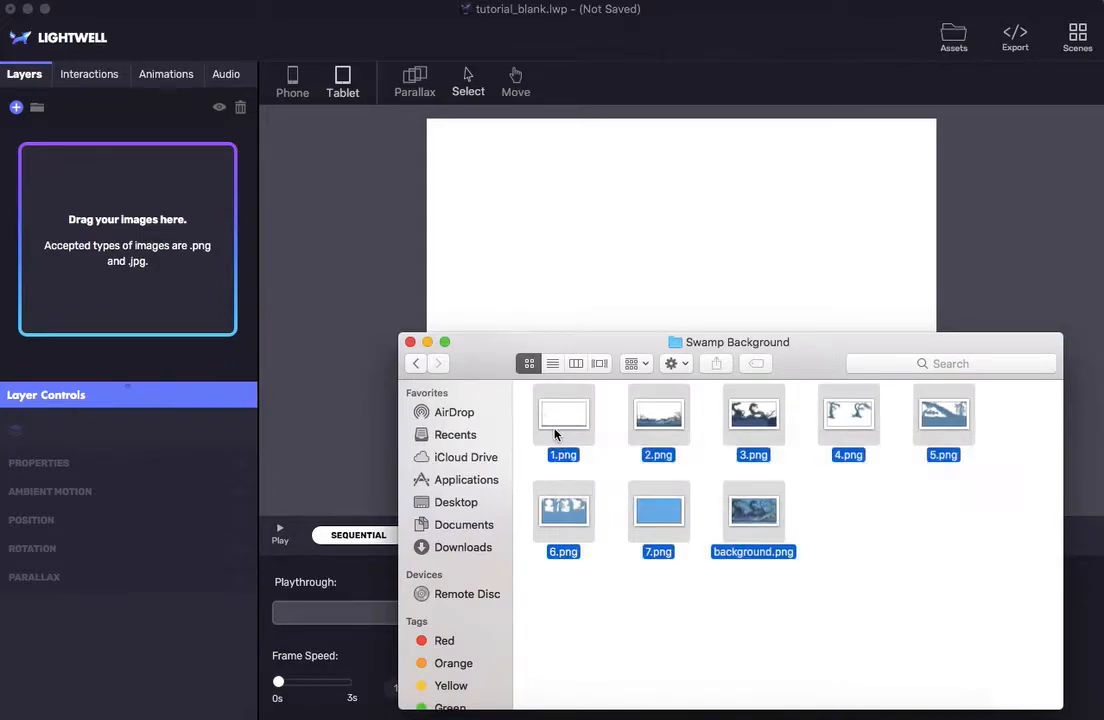
pyautogui.keyDown('super'); pyautogui.click(719, 513); pyautogui.keyUp('super')
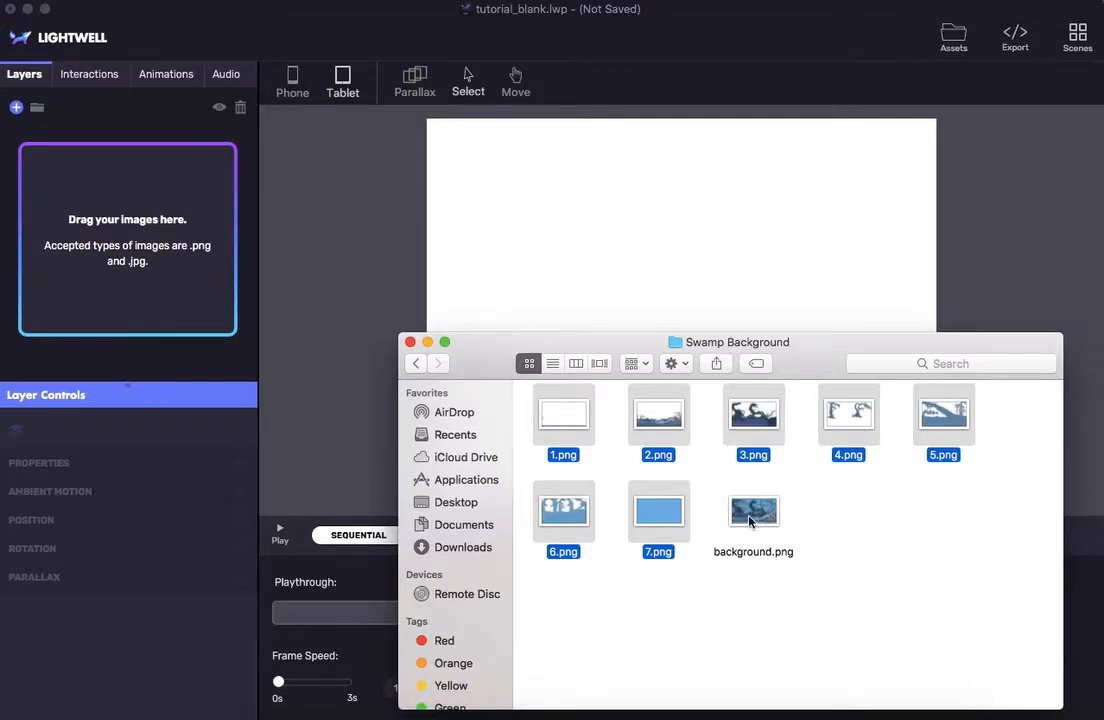
pyautogui.moveTo(564, 416); pyautogui.dragTo(78, 212)
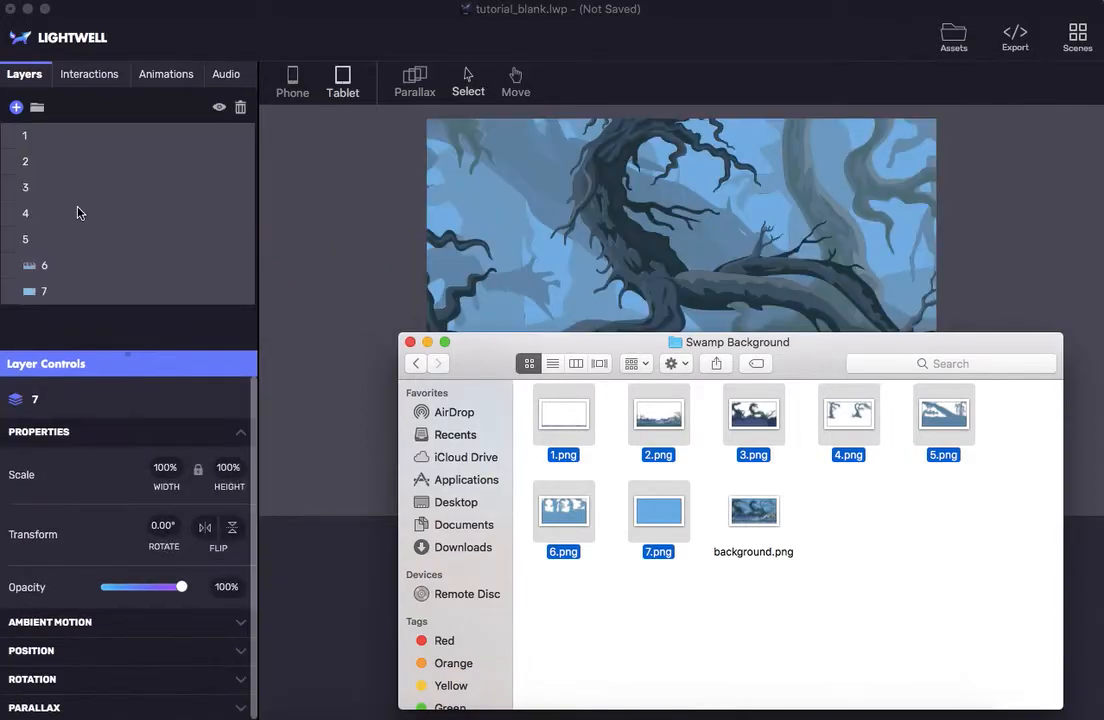
pyautogui.click(275, 295)
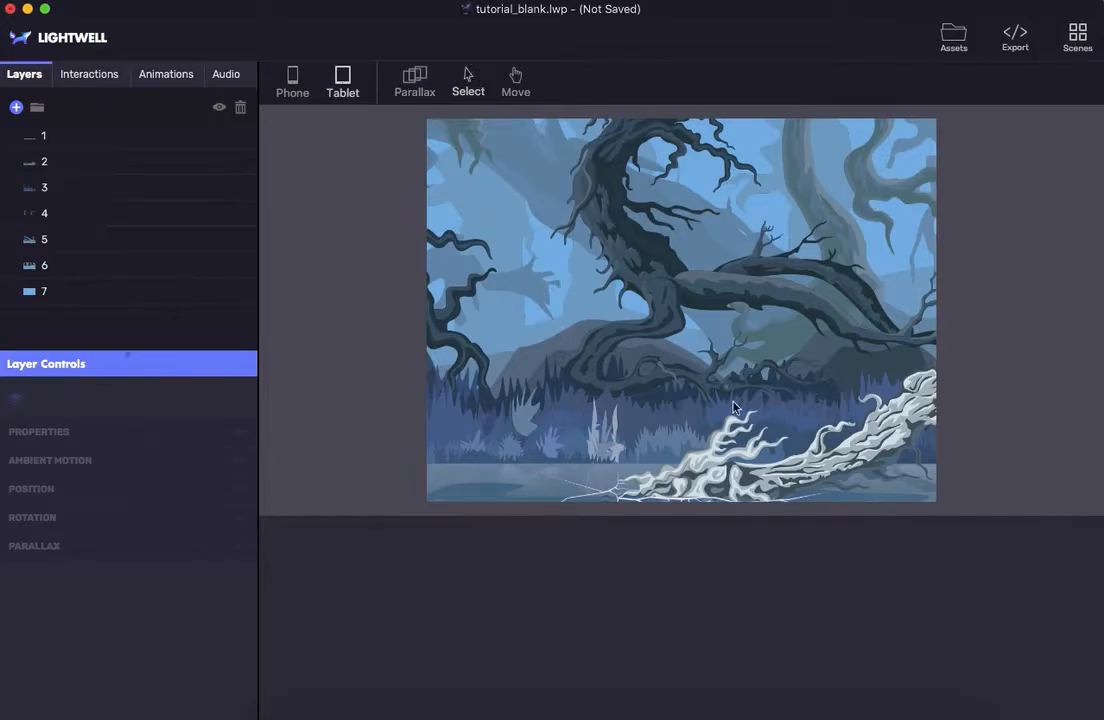
# Select layer 2 on the canvas, switch to layer 1, and shift its image slightly down with the Move tool.
pyautogui.click(726, 461)
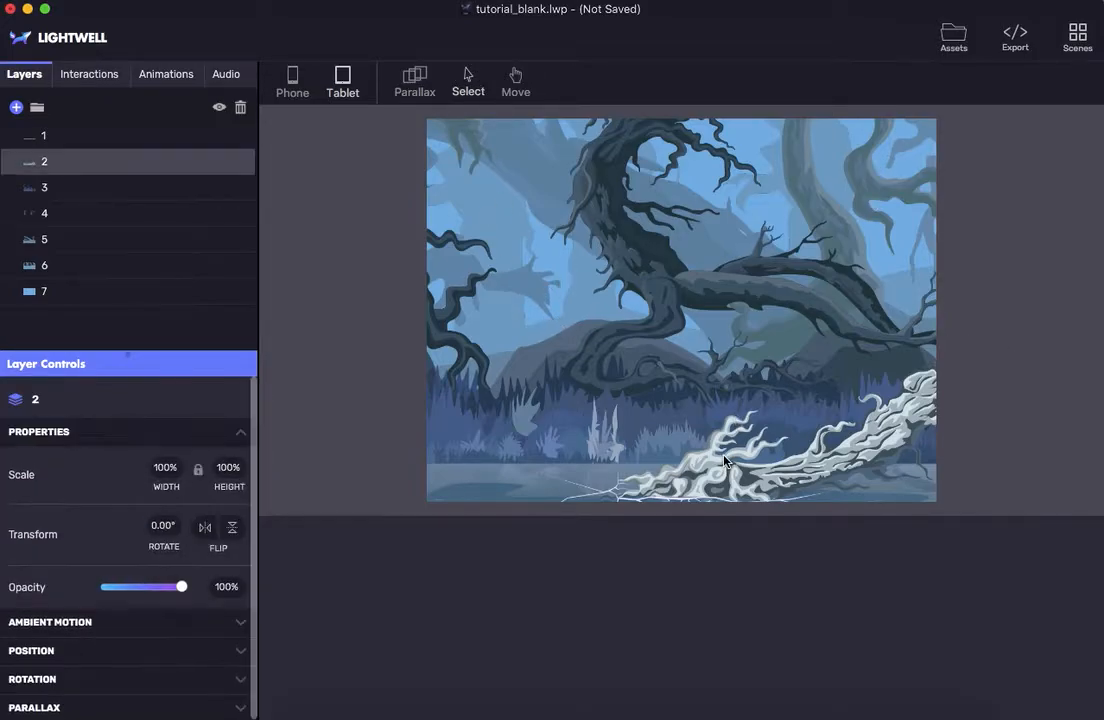
pyautogui.click(43, 138)
pyautogui.click(515, 76)
pyautogui.moveTo(474, 179); pyautogui.dragTo(485, 236)
pyautogui.moveTo(670, 351); pyautogui.dragTo(692, 365)
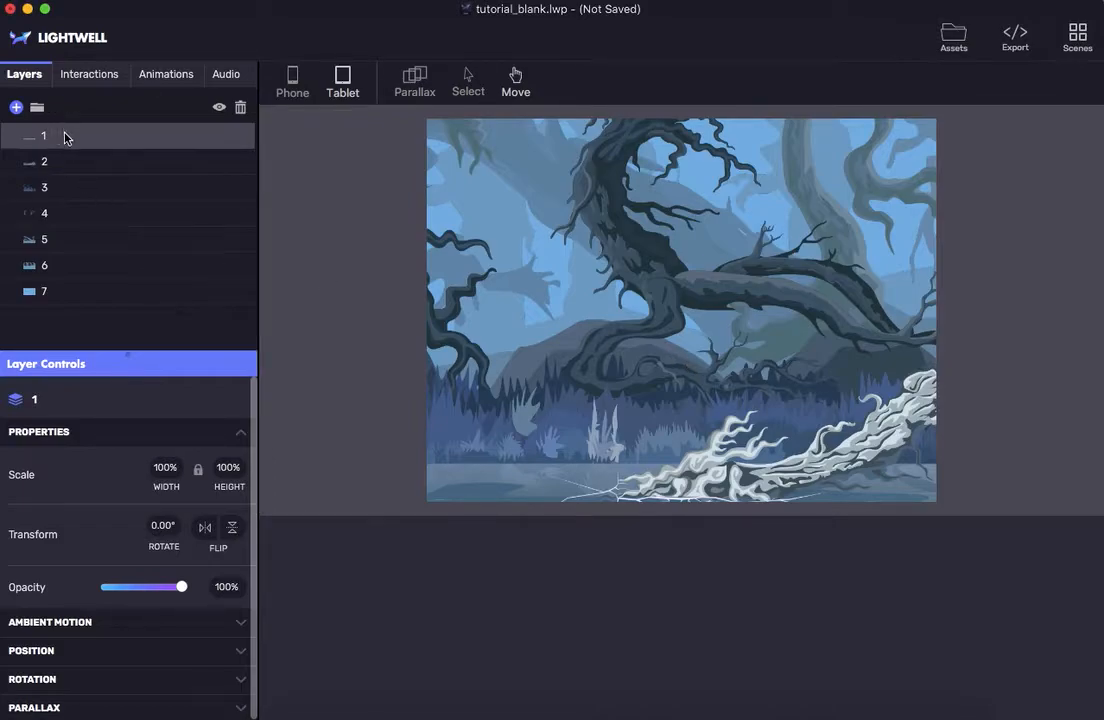
# Group layers 1 through 7 into a folder named Background Scenery.
pyautogui.keyDown('shift'); pyautogui.click(68, 295); pyautogui.keyUp('shift')
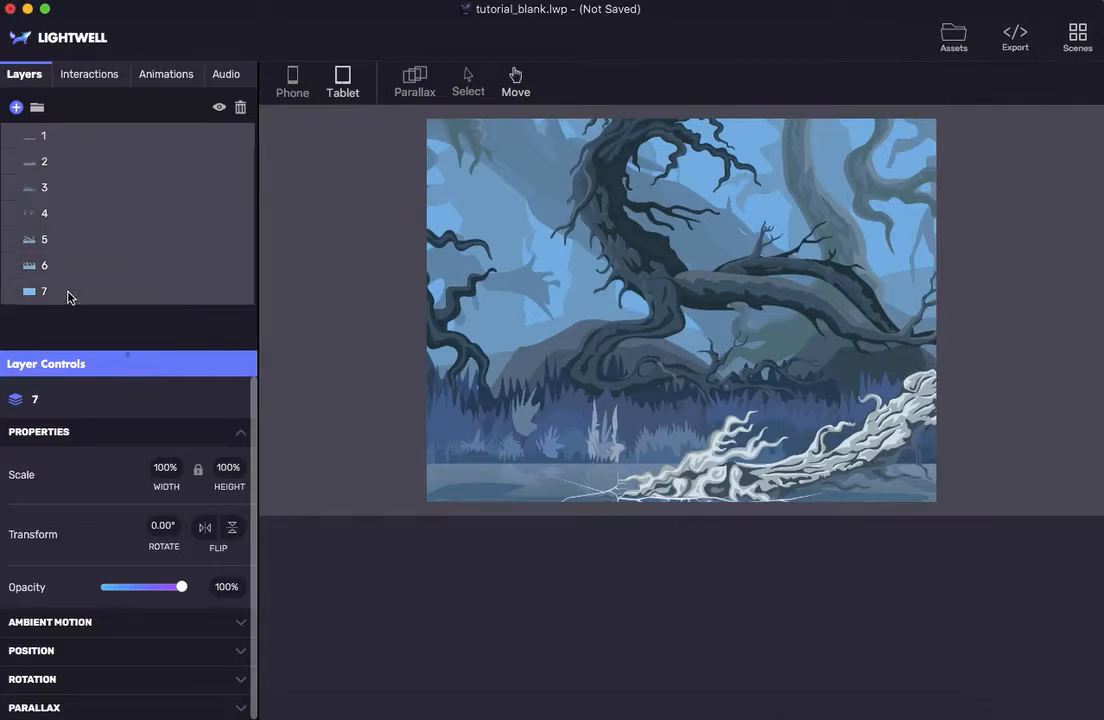
pyautogui.click(37, 107)
pyautogui.doubleClick(54, 138)
pyautogui.write('Background Scenery')
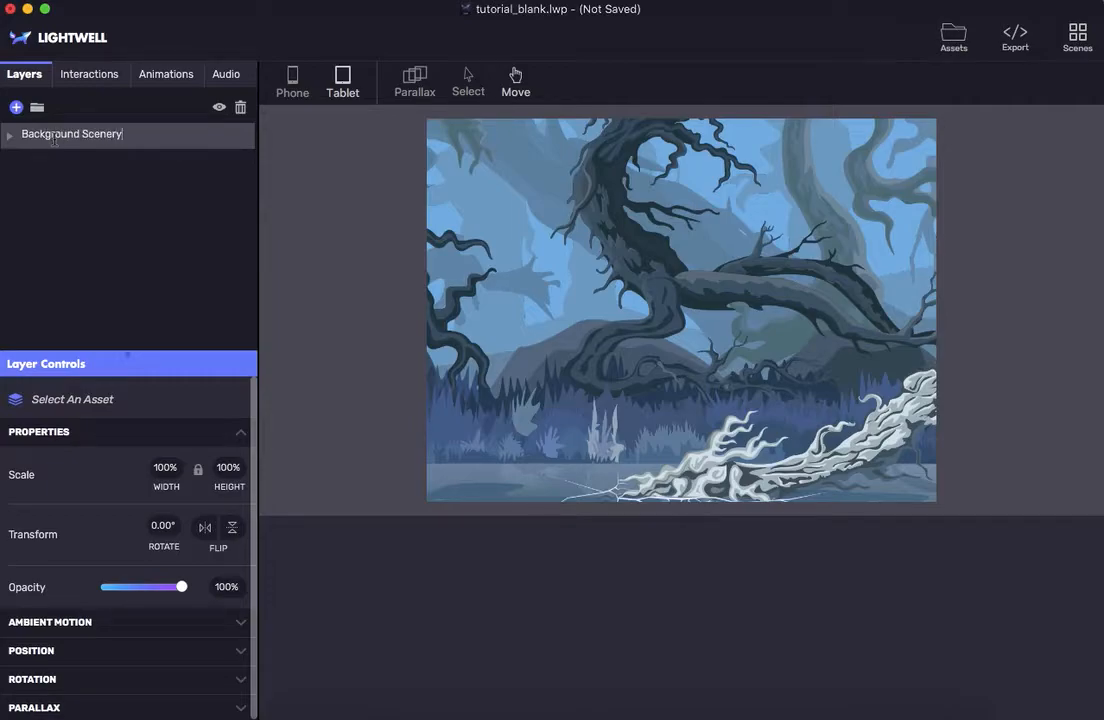
pyautogui.press('Return')
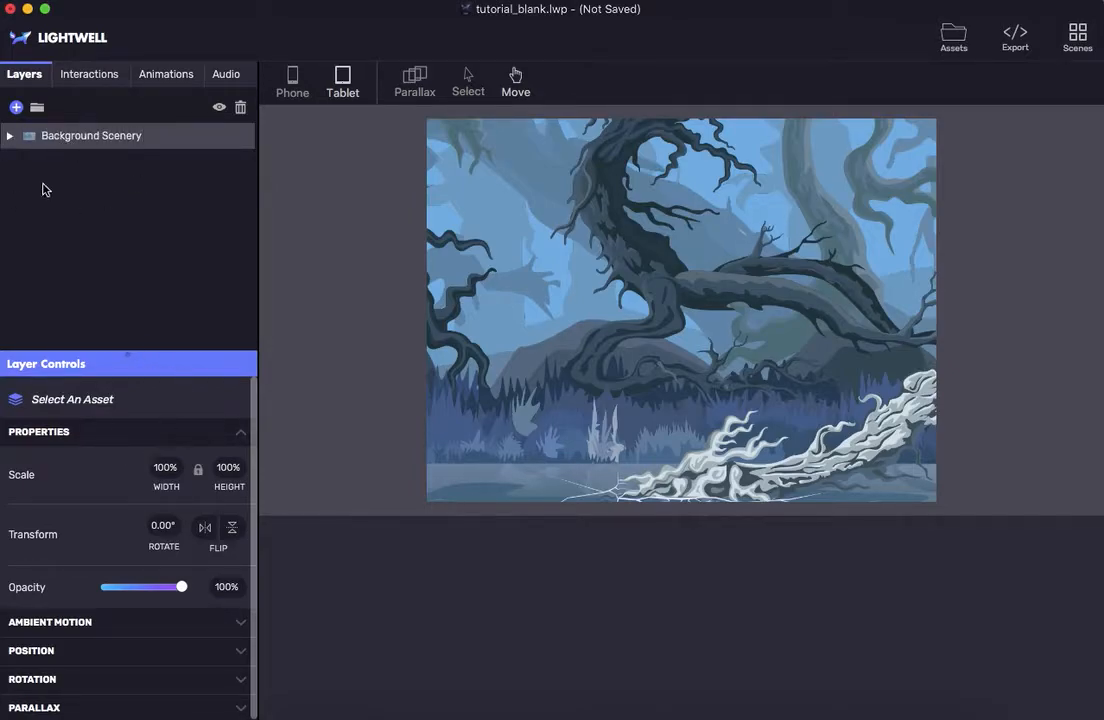
# Scale the Background Scenery group to 75%.
pyautogui.click(160, 467)
pyautogui.write('75')
pyautogui.press('Return')
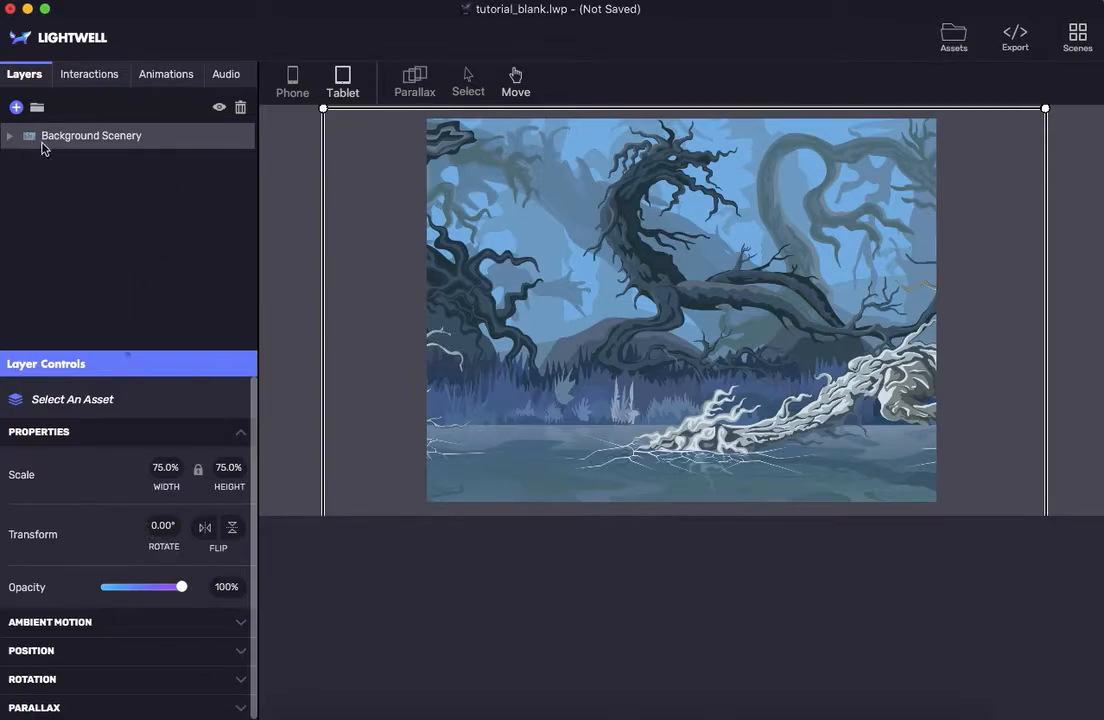
# Show the parallax settings, expand the Background Scenery group, and move layer 1 up so its strip lies along the canvas's lower edge.
pyautogui.scroll(-1, 113, 458)
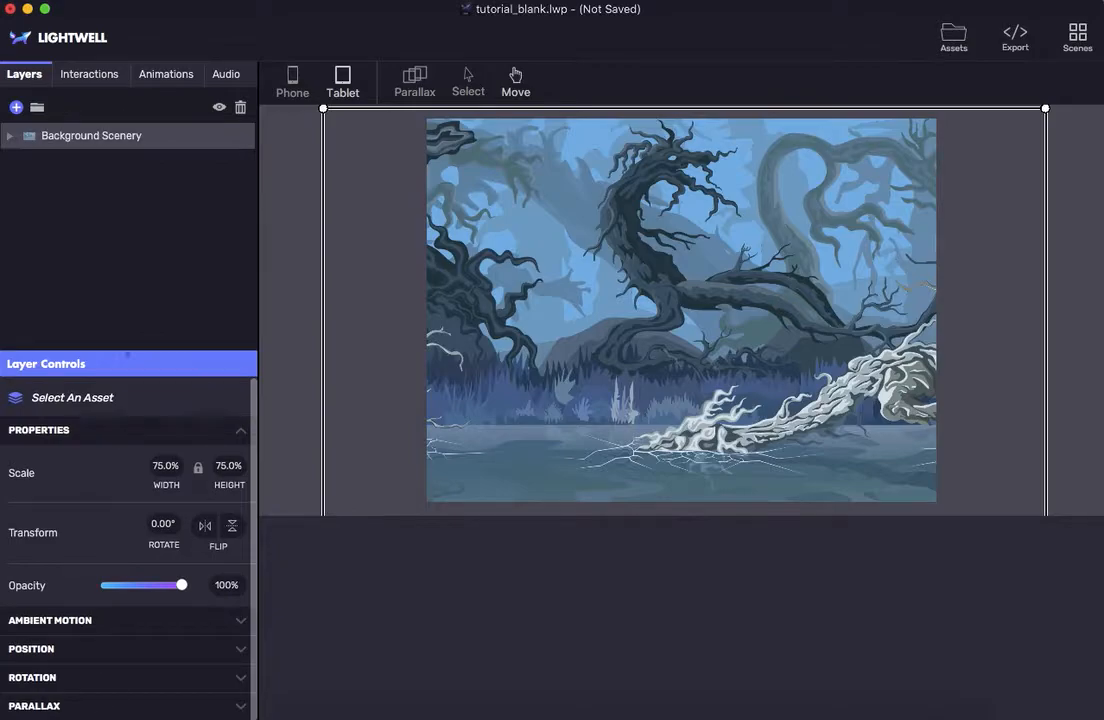
pyautogui.click(141, 708)
pyautogui.scroll(1, 141, 709)
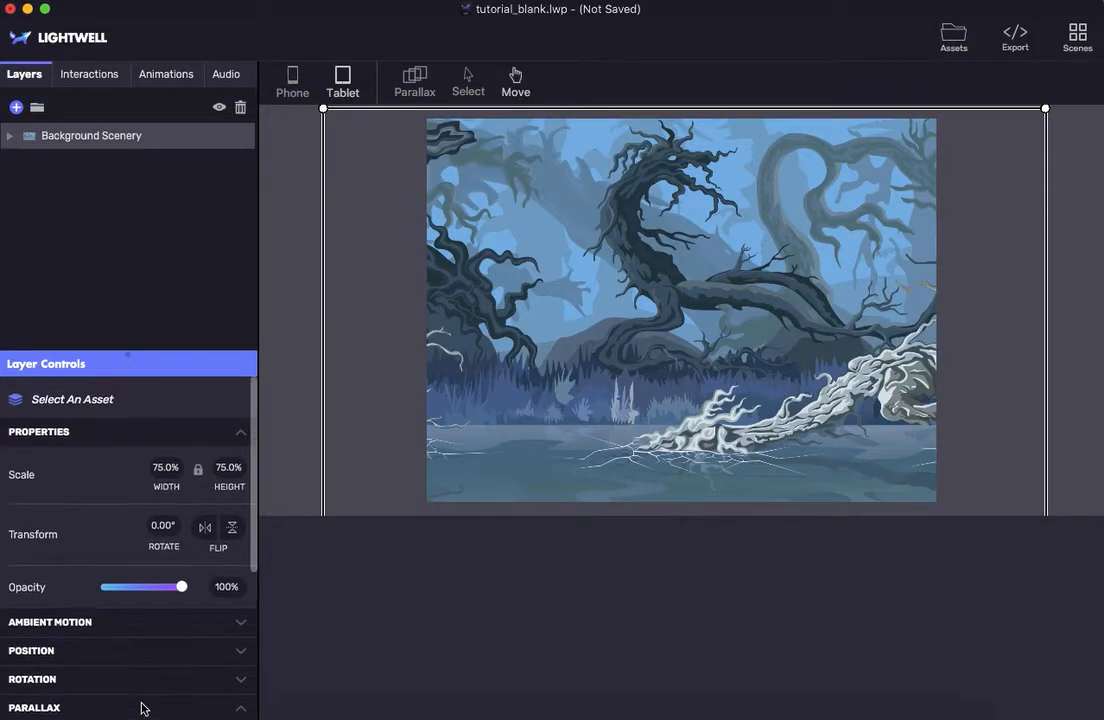
pyautogui.scroll(-5, 141, 708)
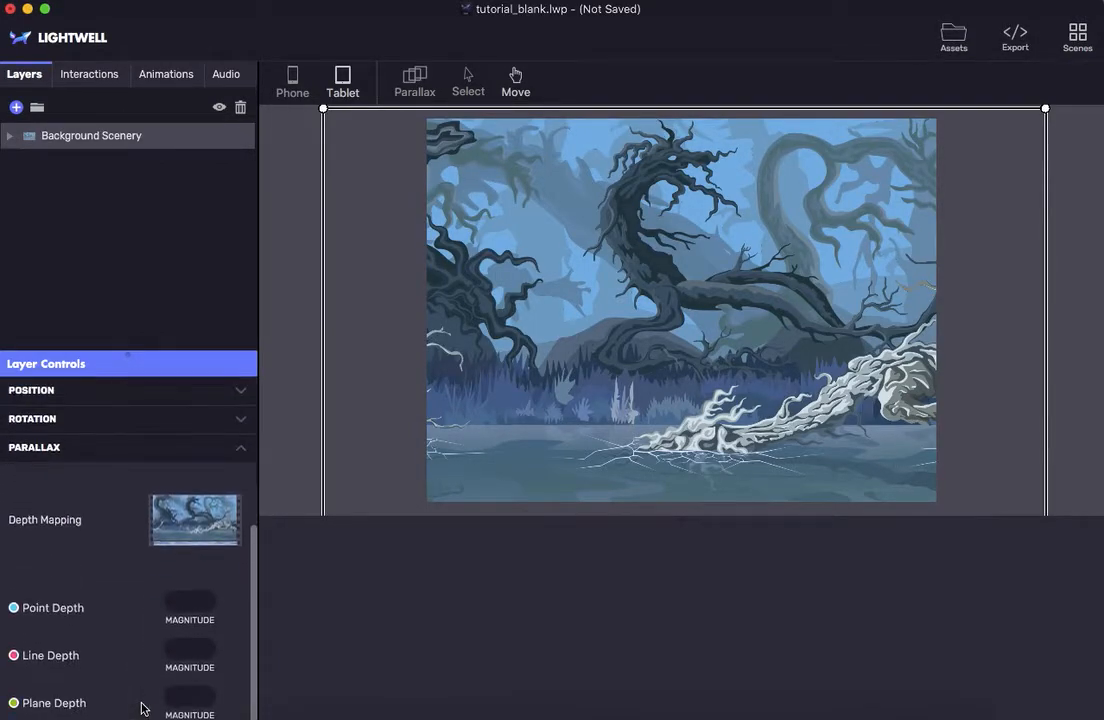
pyautogui.click(10, 137)
pyautogui.click(70, 164)
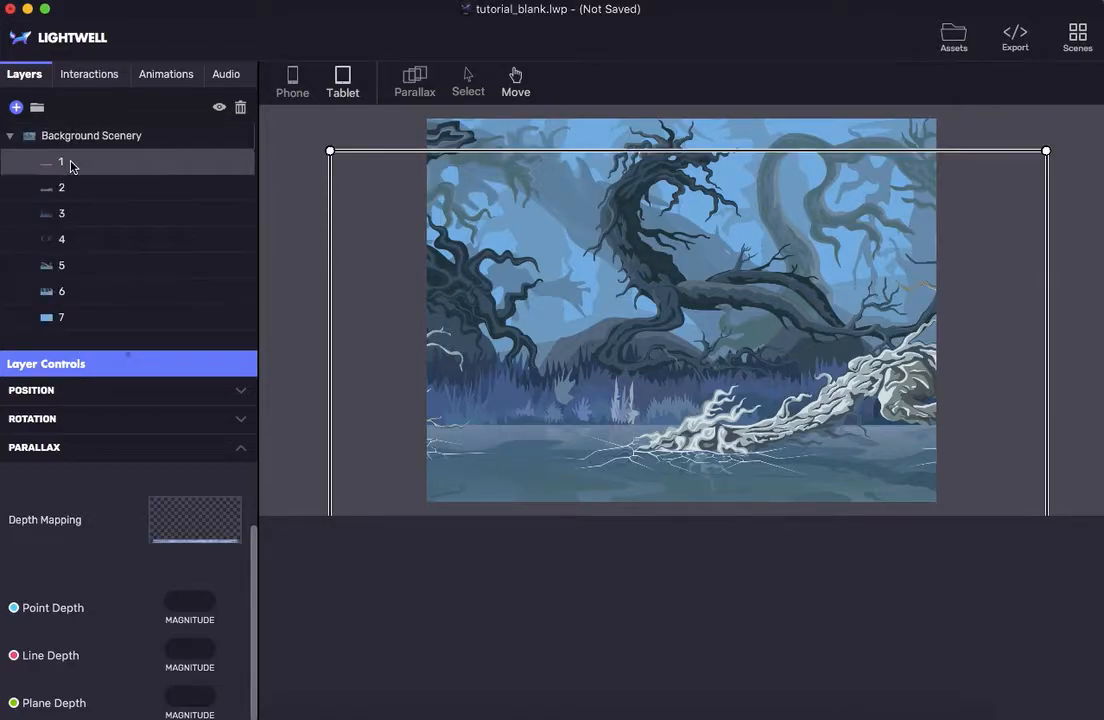
pyautogui.moveTo(609, 372); pyautogui.dragTo(611, 333)
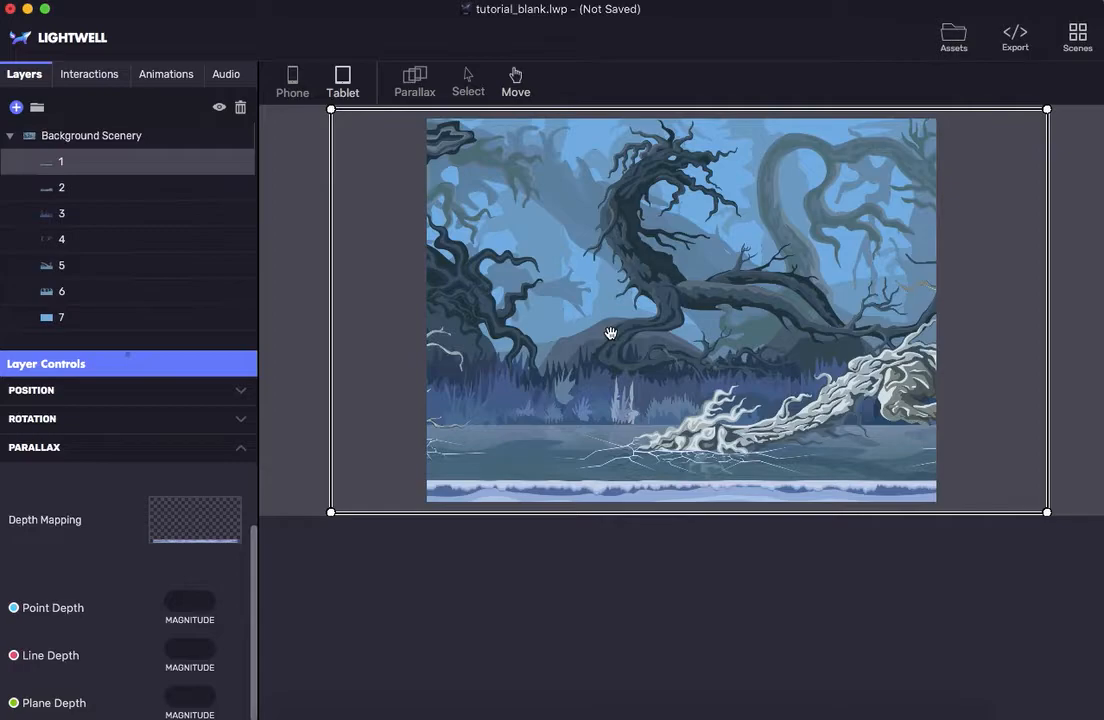
# Set the parallax point depth magnitude to 20 for layer 2 and 15 for layer 3.
pyautogui.click(94, 197)
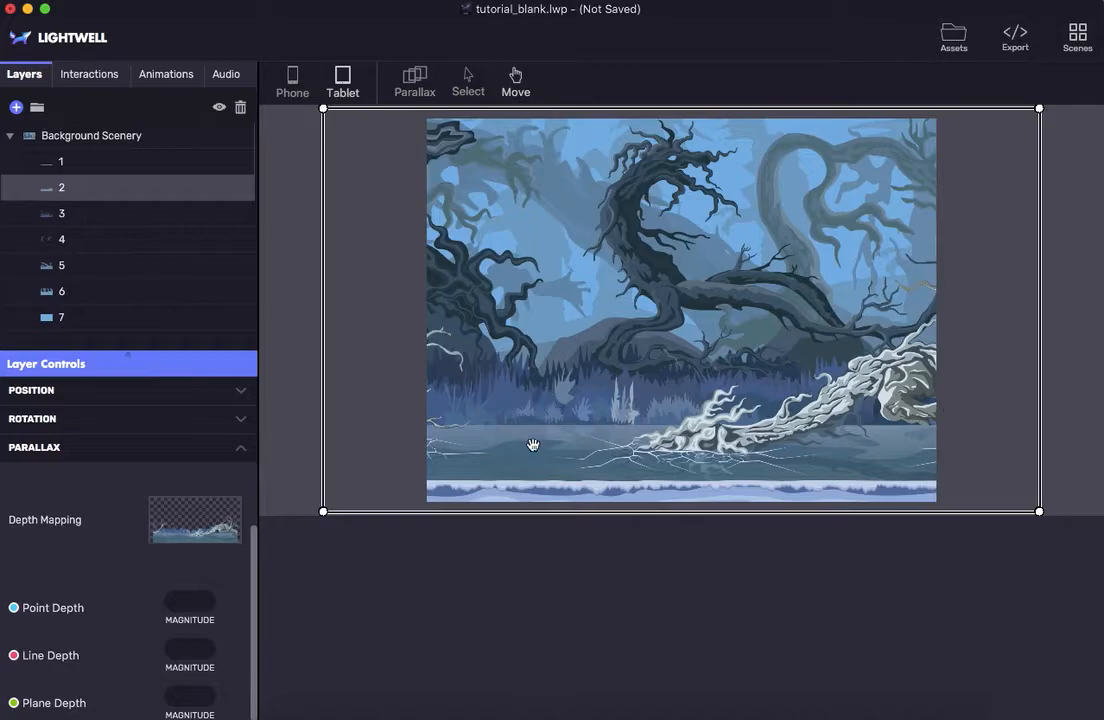
pyautogui.click(191, 603)
pyautogui.write('20')
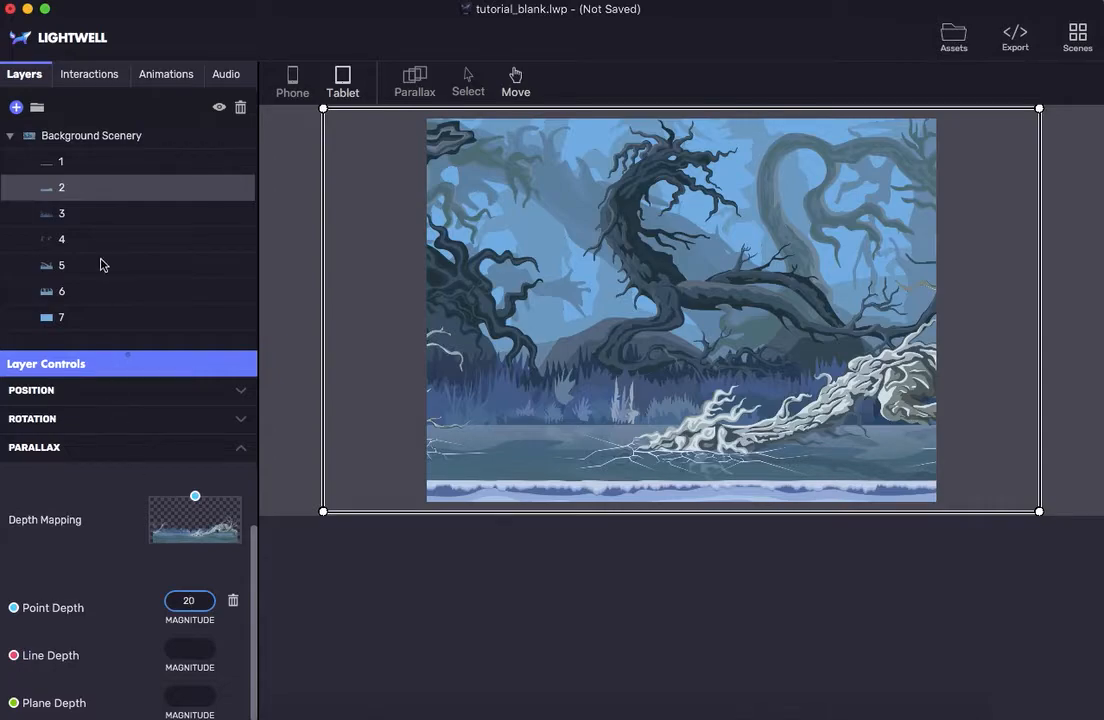
pyautogui.click(88, 212)
pyautogui.click(193, 600)
pyautogui.write('15')
# Set the parallax point depth magnitude to 12 for layer 4 and 8 for layer 5.
pyautogui.click(74, 239)
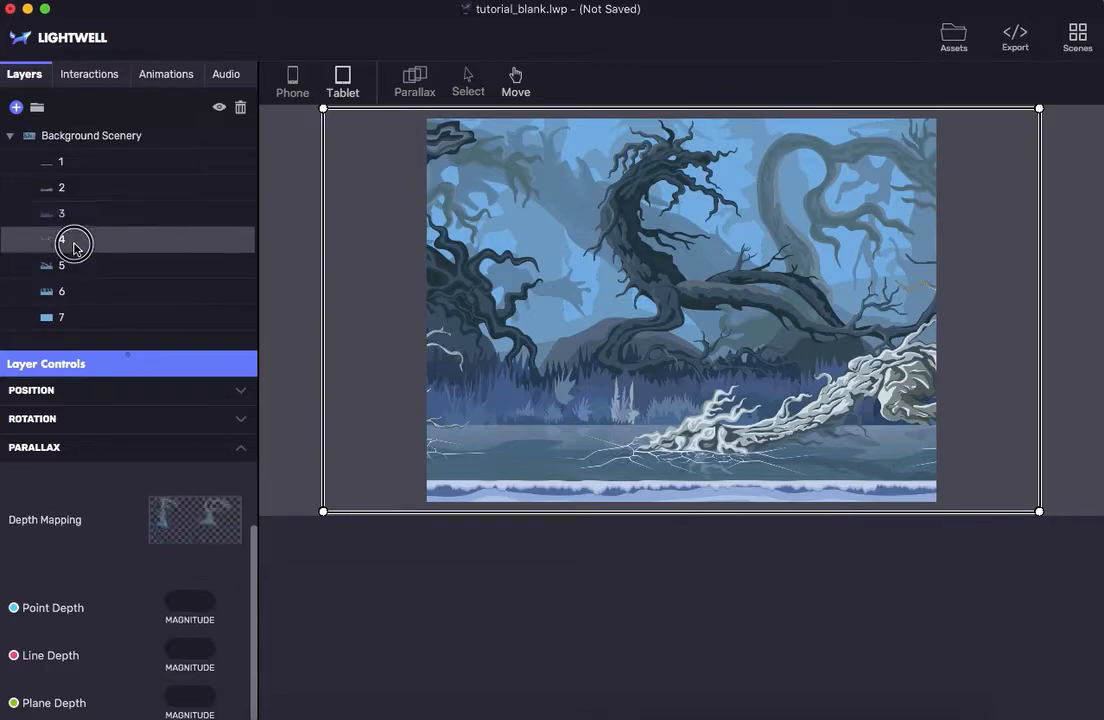
pyautogui.click(183, 601)
pyautogui.write('12')
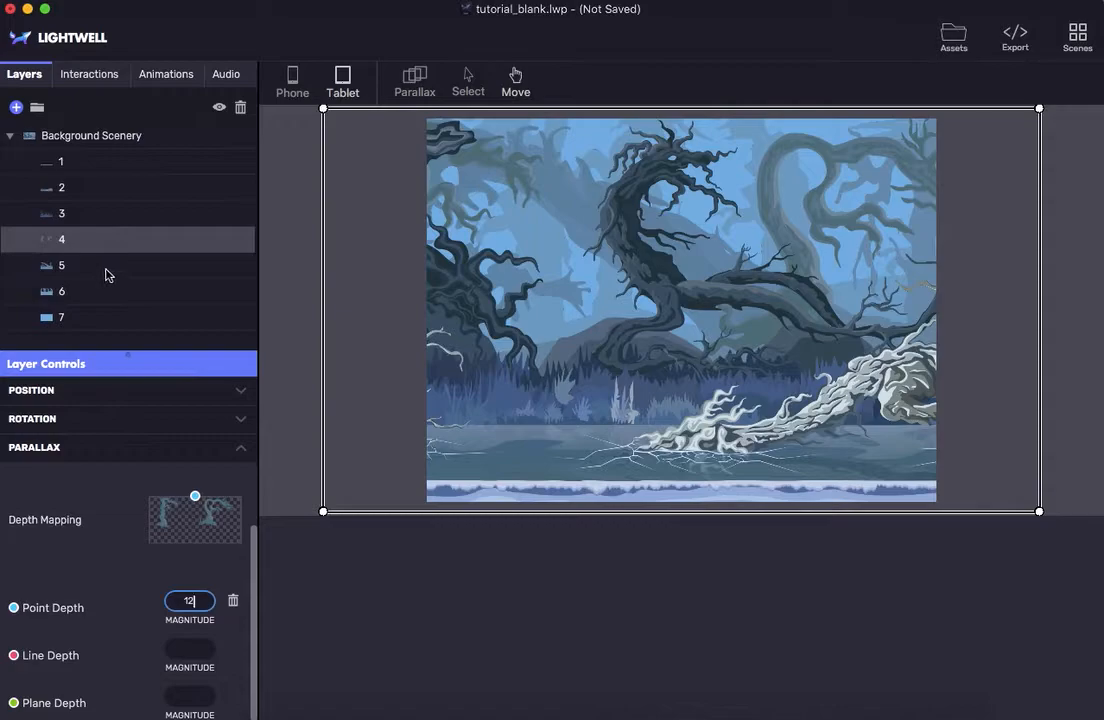
pyautogui.click(106, 274)
pyautogui.click(191, 601)
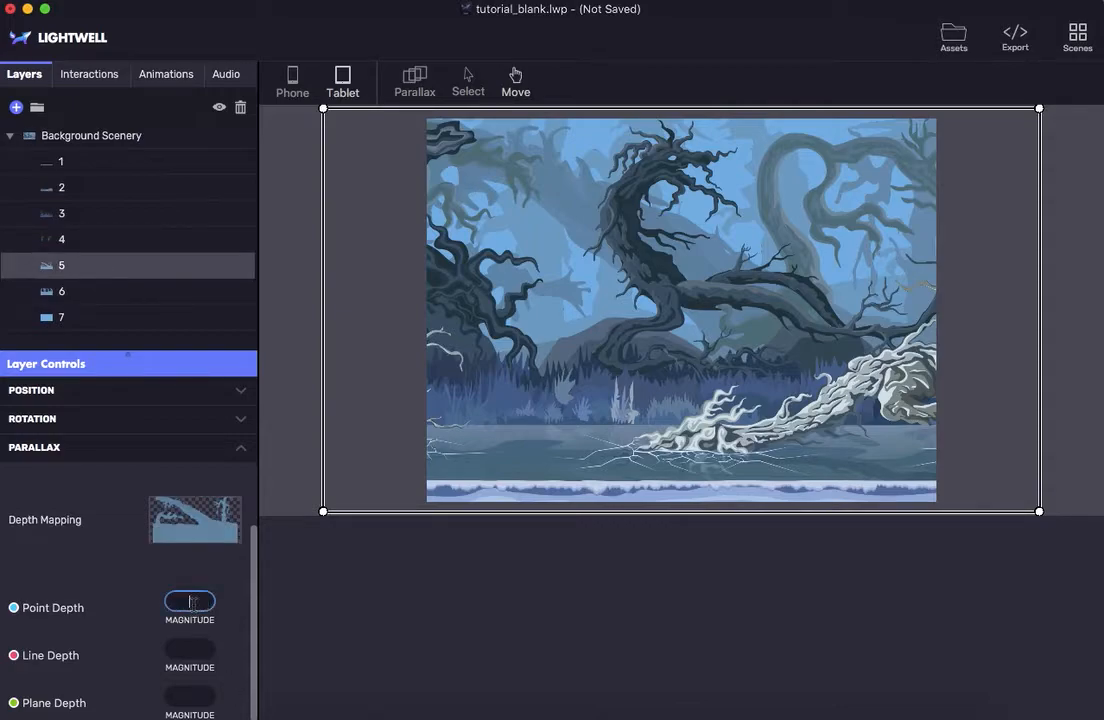
pyautogui.write('8')
# Set the parallax point depth magnitude of layer 6 to 2.
pyautogui.click(107, 292)
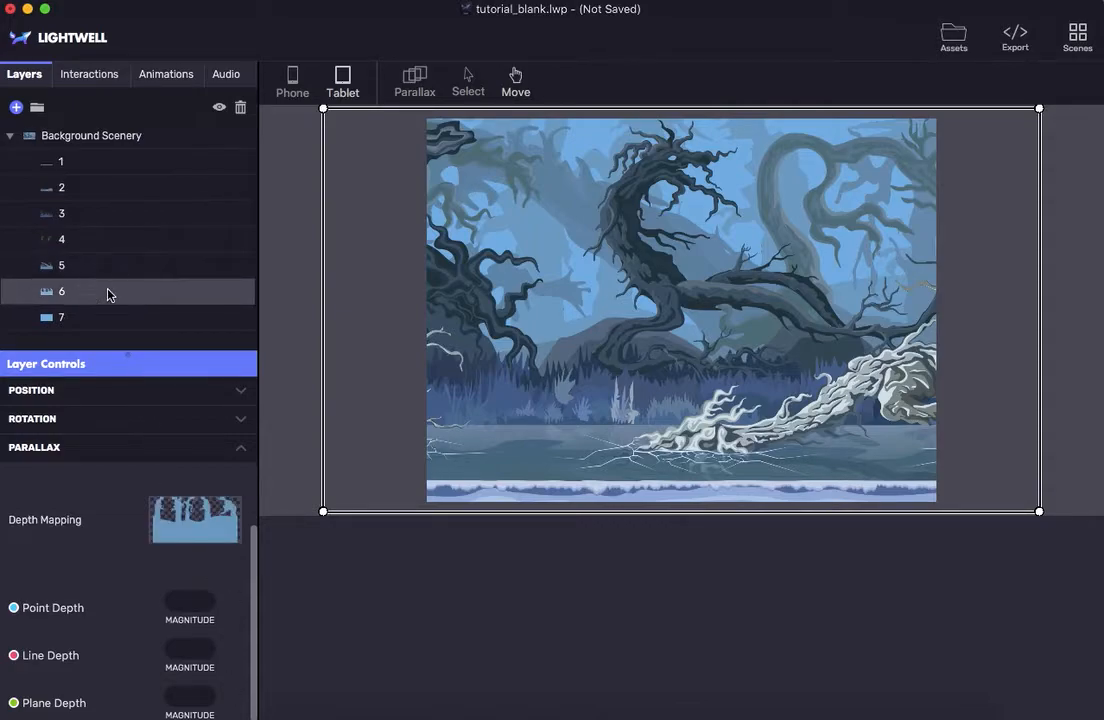
pyautogui.click(190, 600)
pyautogui.write('2')
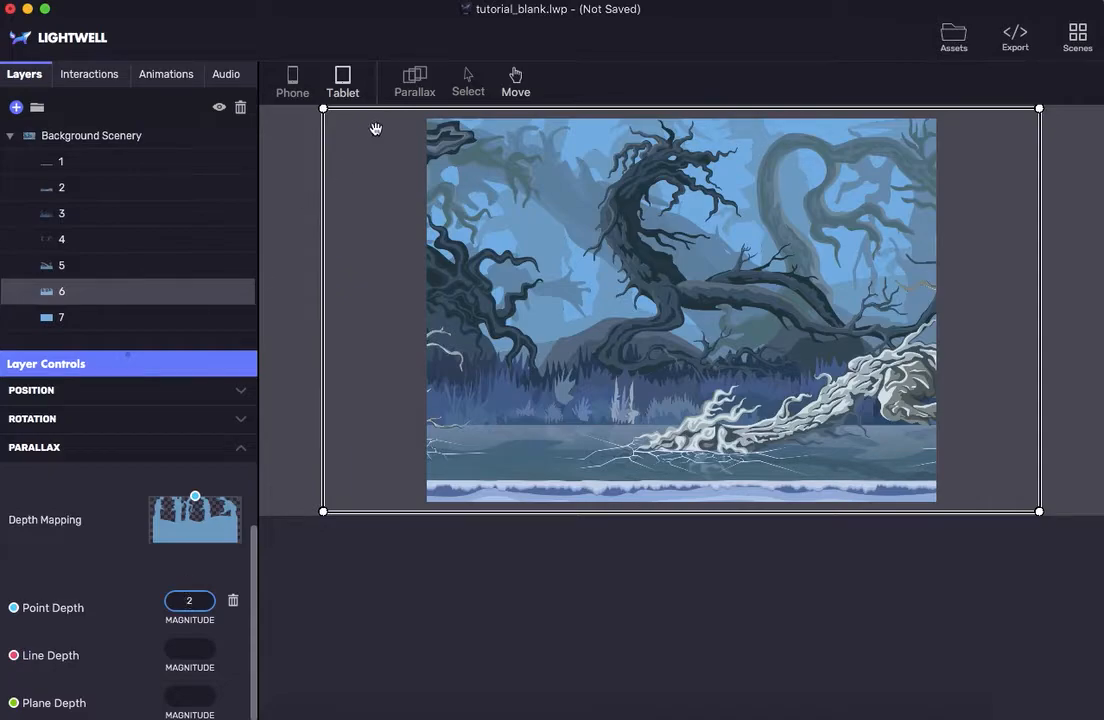
# Turn on the Parallax preview for the scene, collapse the Background Scenery group and clear the selection.
pyautogui.click(414, 76)
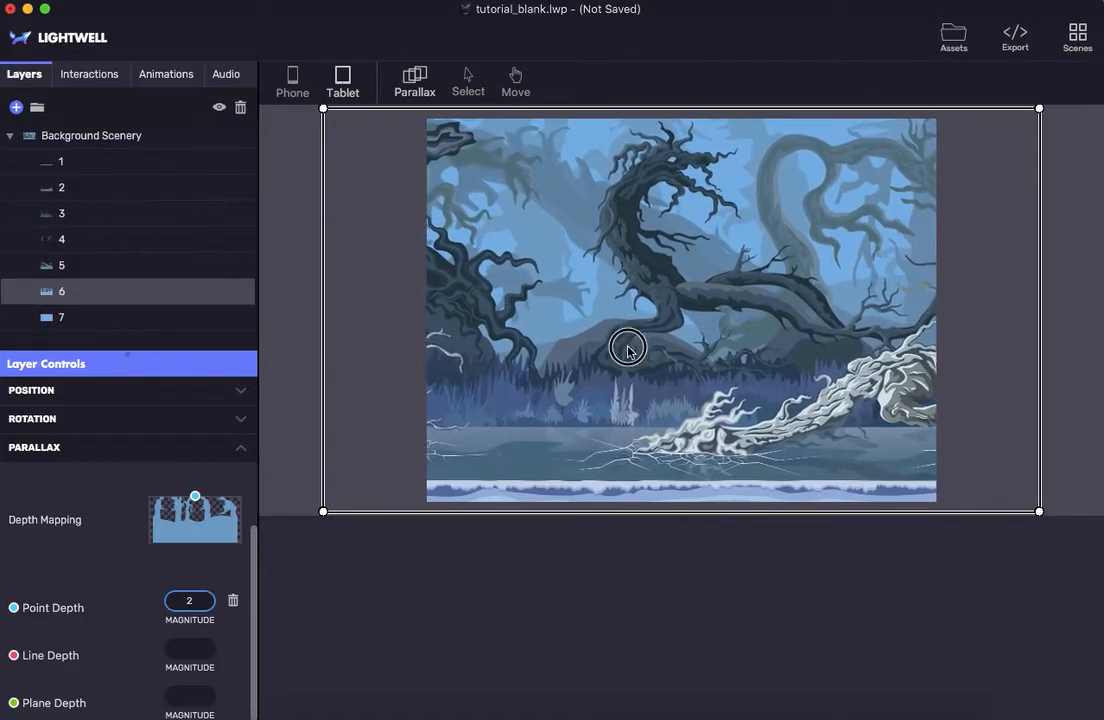
pyautogui.click(9, 142)
pyautogui.click(65, 142)
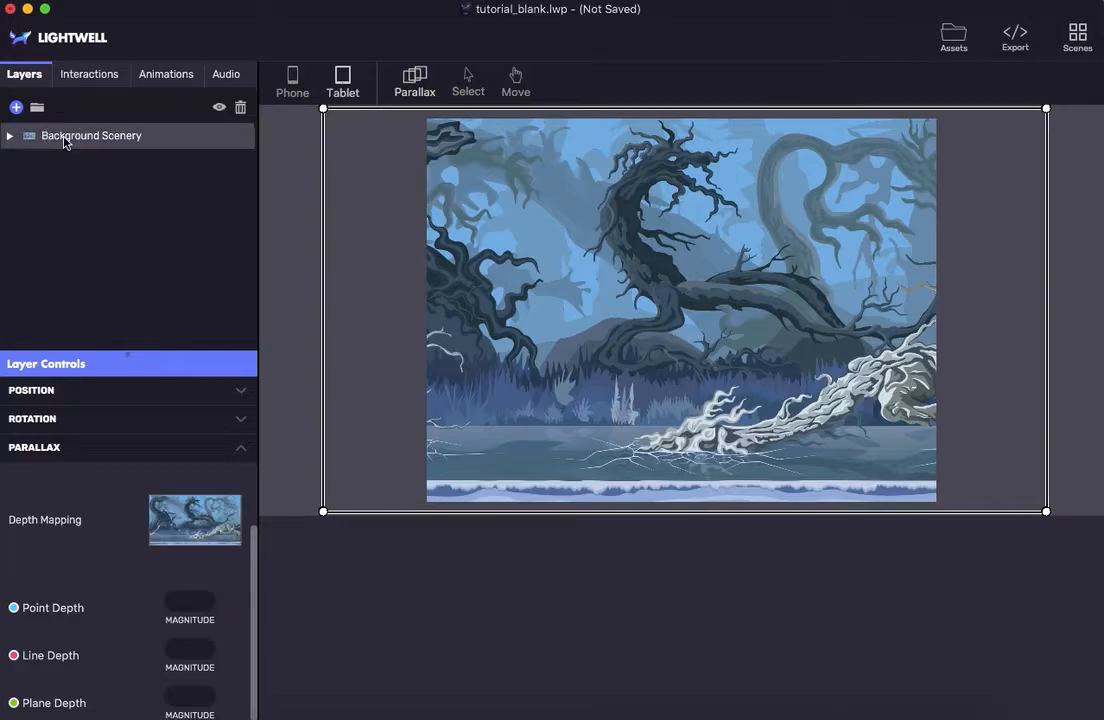
pyautogui.click(95, 208)
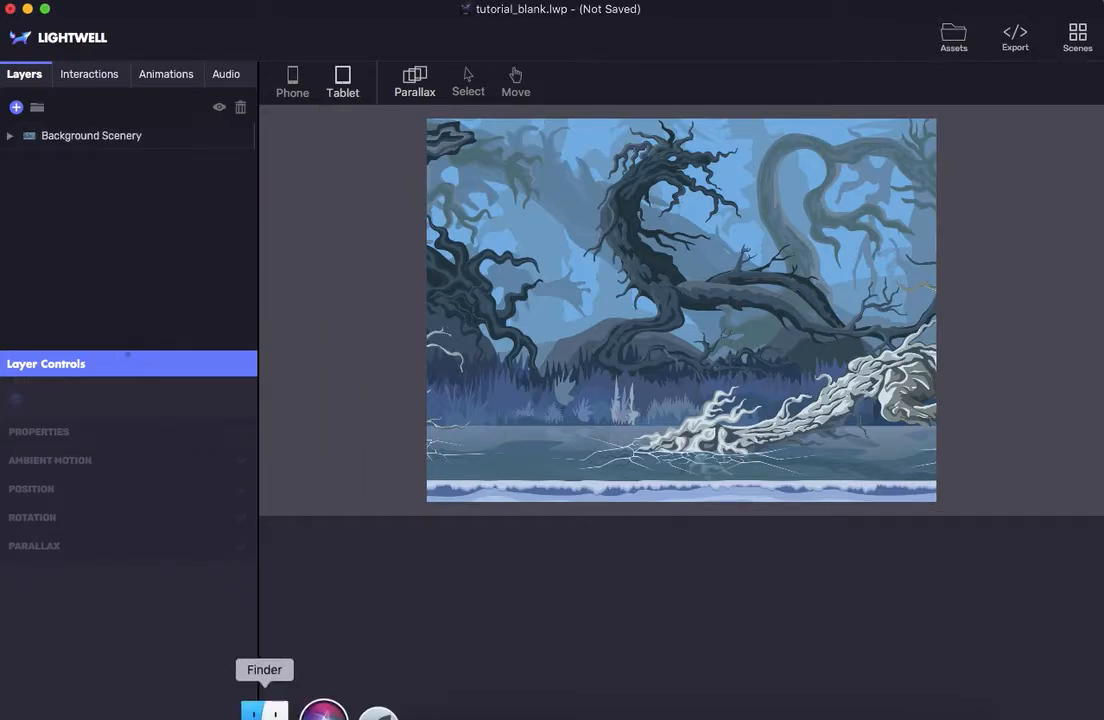
# Switch to Finder and import the Knight Parts images as layers in Lightwell, leaving out 2_knight_.png and 2_shield_.png.
pyautogui.click(274, 712)
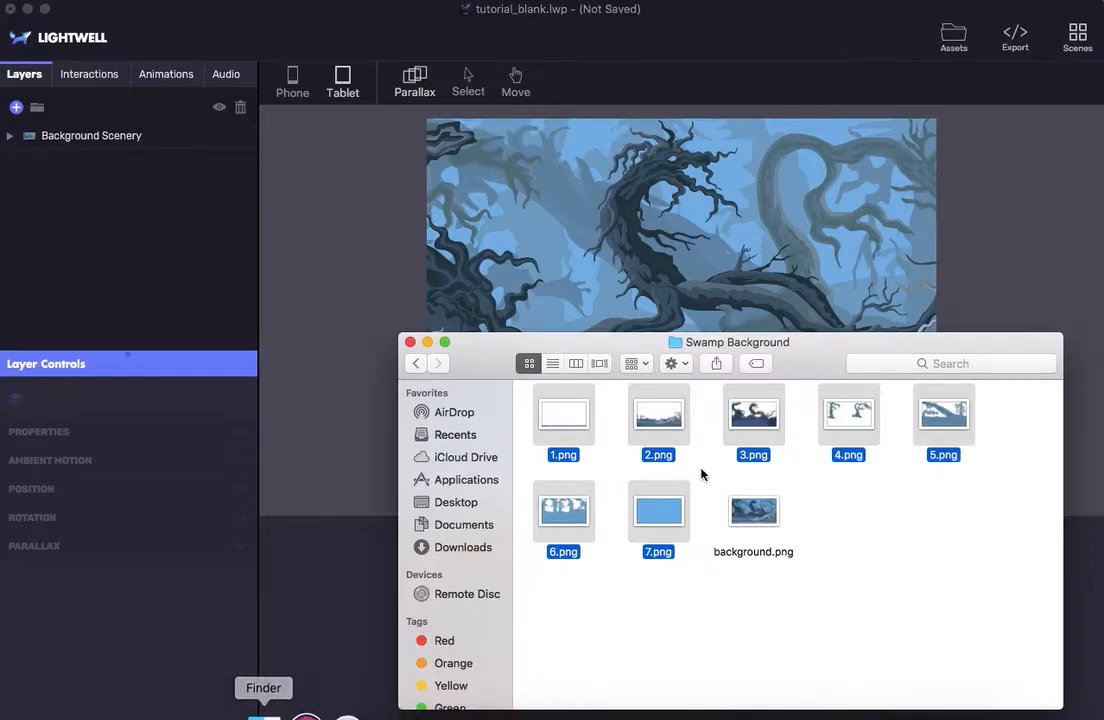
pyautogui.click(416, 363)
pyautogui.doubleClick(697, 414)
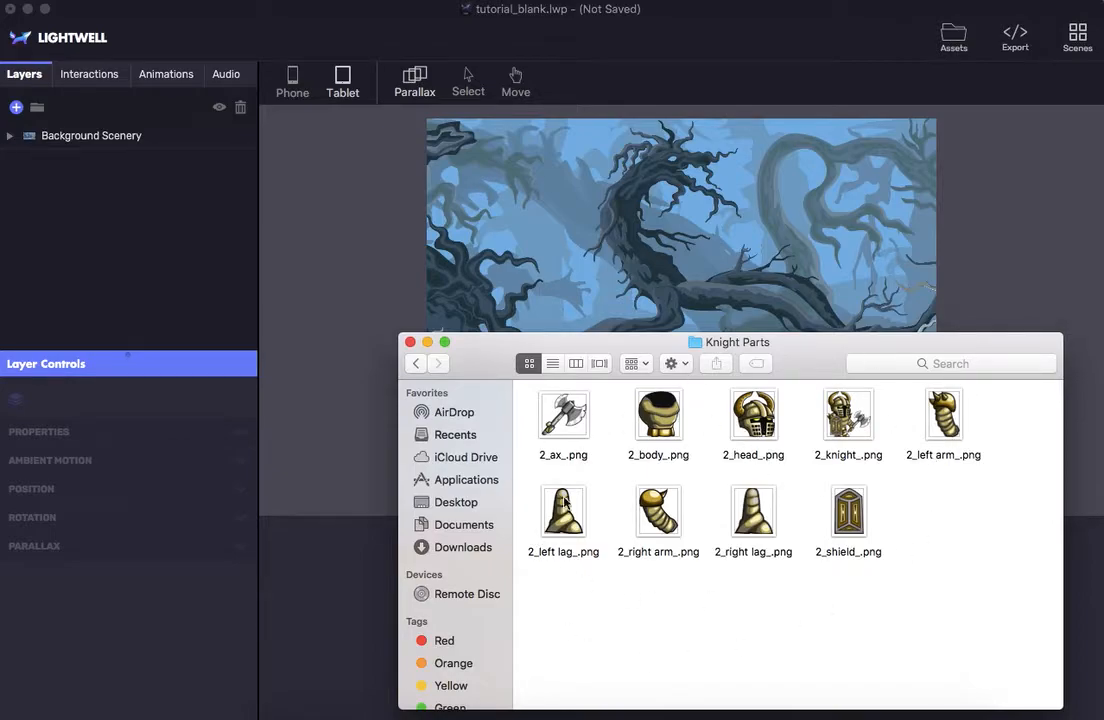
pyautogui.moveTo(958, 580); pyautogui.dragTo(536, 418)
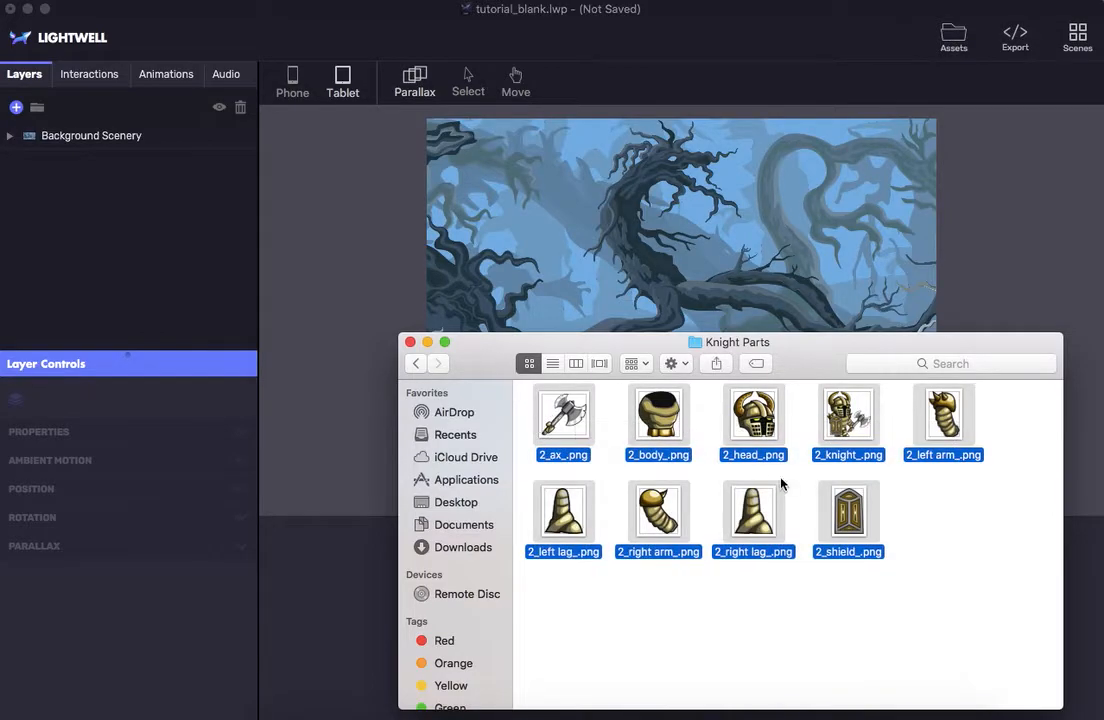
pyautogui.keyDown('super'); pyautogui.click(848, 425); pyautogui.keyUp('super')
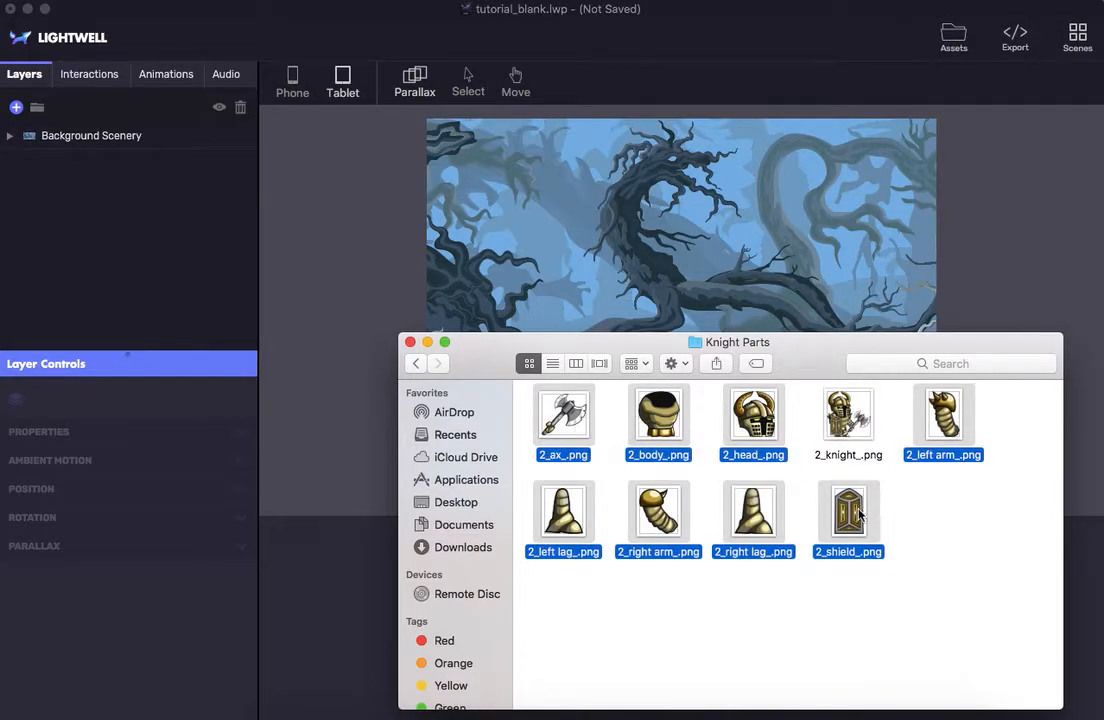
pyautogui.keyDown('super'); pyautogui.click(855, 515); pyautogui.keyUp('super')
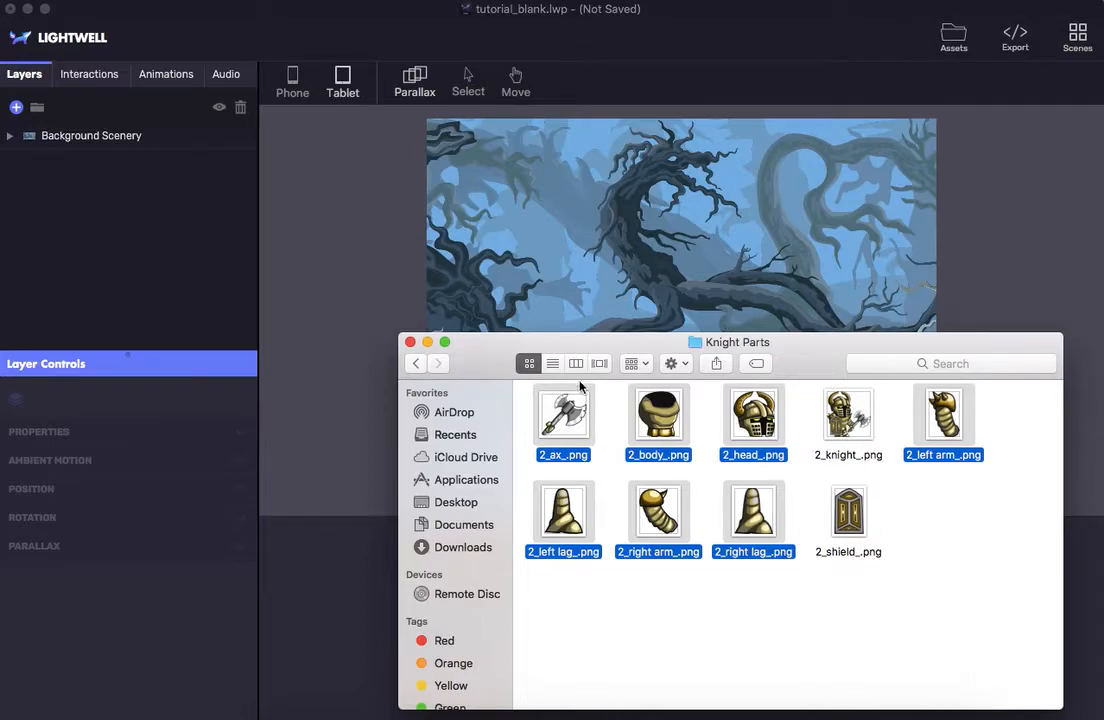
pyautogui.moveTo(556, 428); pyautogui.dragTo(44, 225)
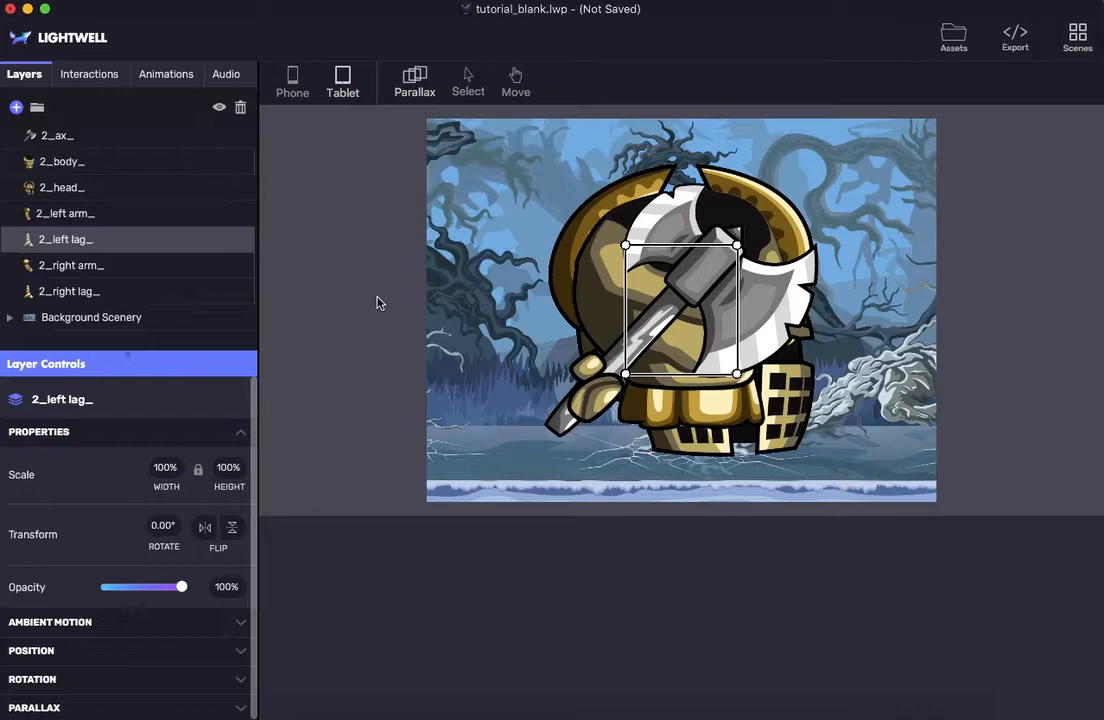
# Group the seven knight part layers, from 2_ax_ to 2_right lag_, and name the group Knight.
pyautogui.click(60, 140)
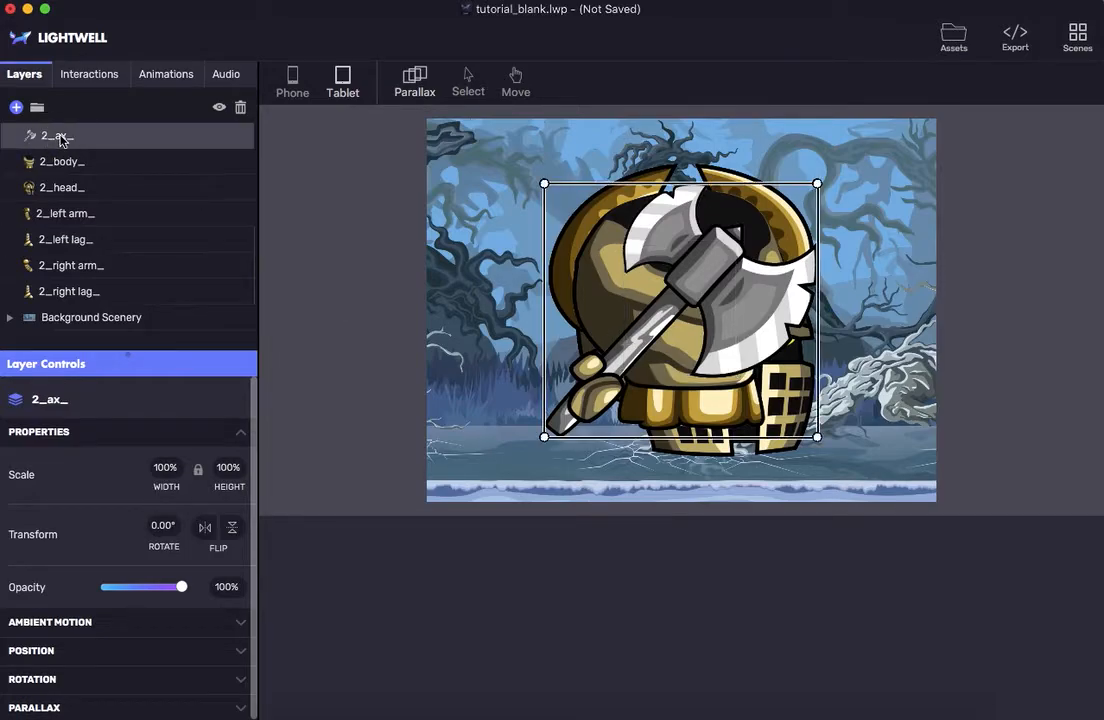
pyautogui.keyDown('shift'); pyautogui.click(88, 293); pyautogui.keyUp('shift')
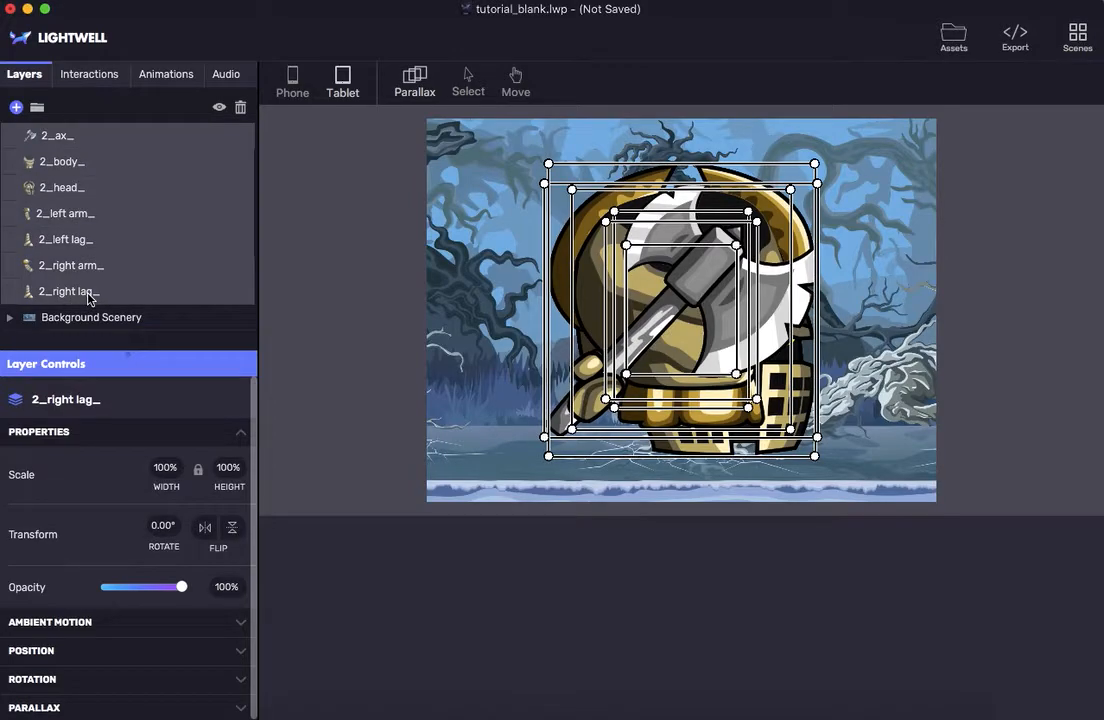
pyautogui.click(37, 107)
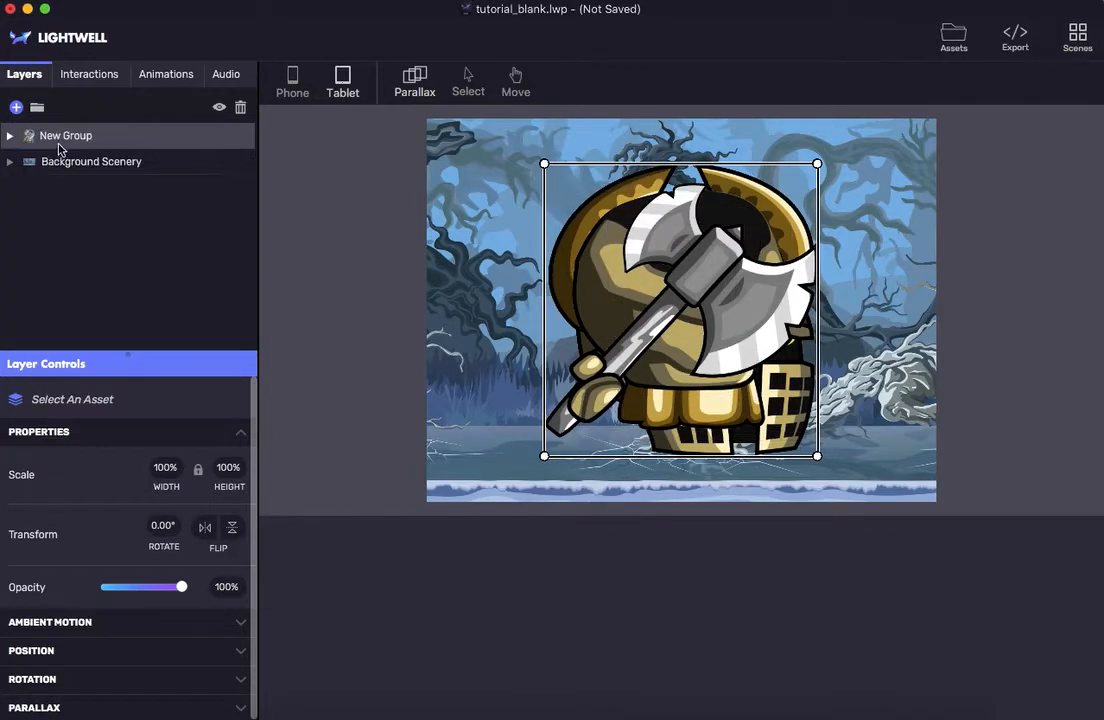
pyautogui.doubleClick(60, 146)
pyautogui.write('K')
pyautogui.press('Return')
# Scale the Knight group to 30%.
pyautogui.click(163, 467)
pyautogui.write('30')
pyautogui.press('Return')
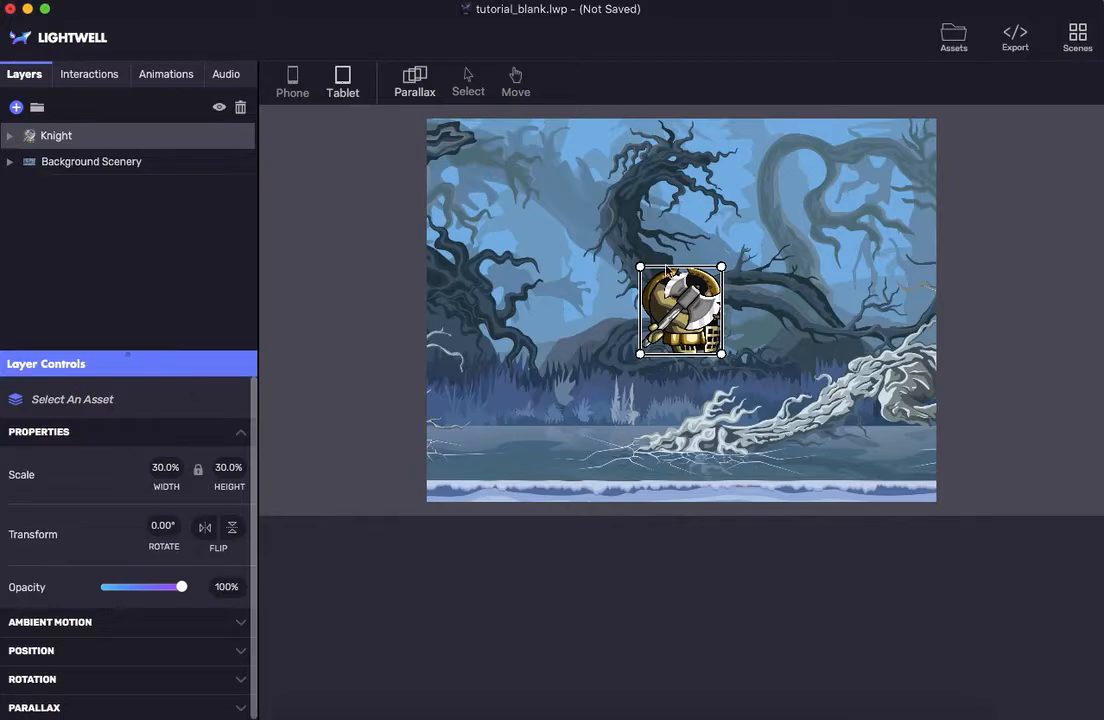
# Separate the stacked Knight parts by moving the axe out to the right and the body to the lower left.
pyautogui.click(9, 136)
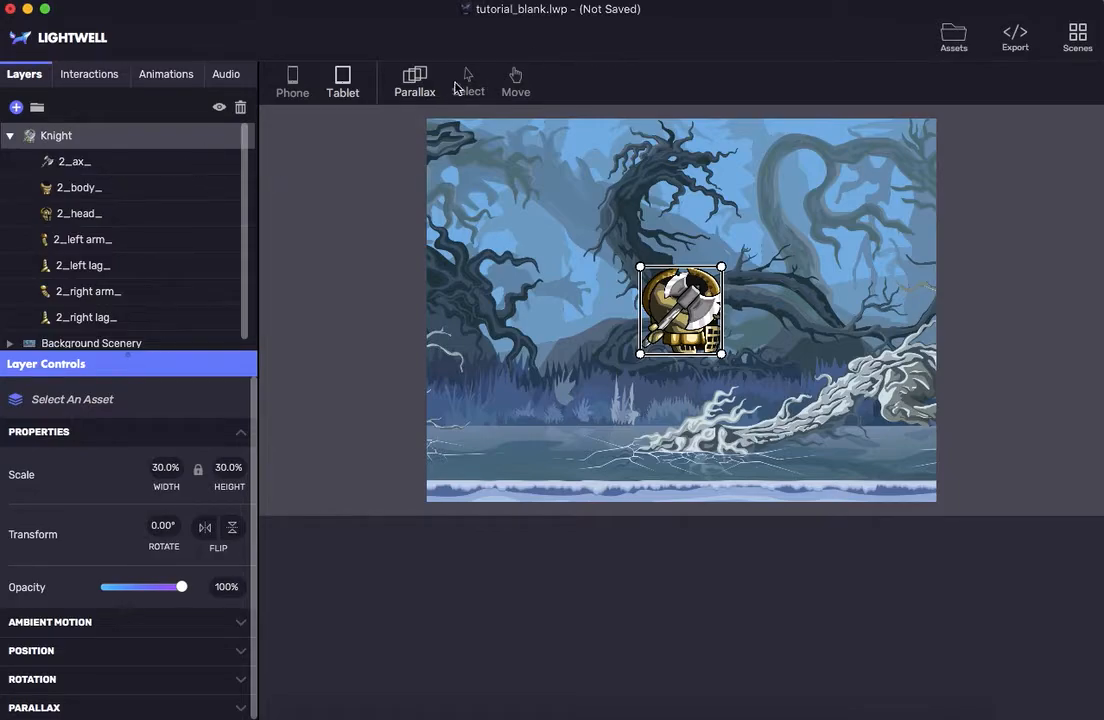
pyautogui.click(152, 161)
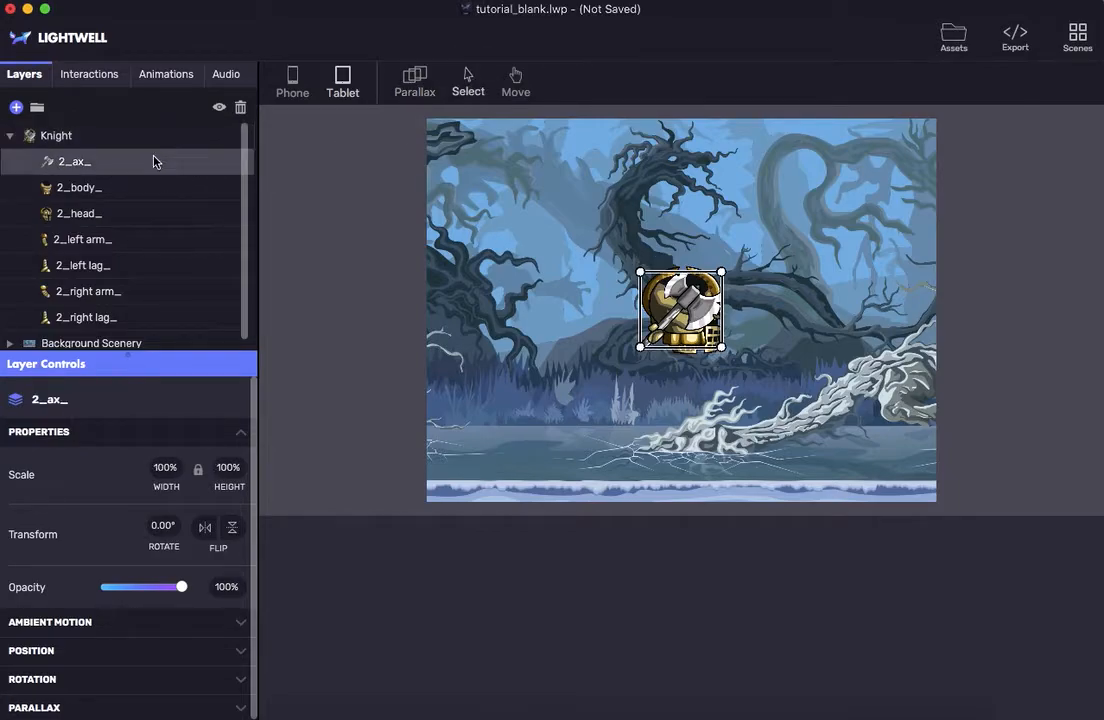
pyautogui.click(515, 80)
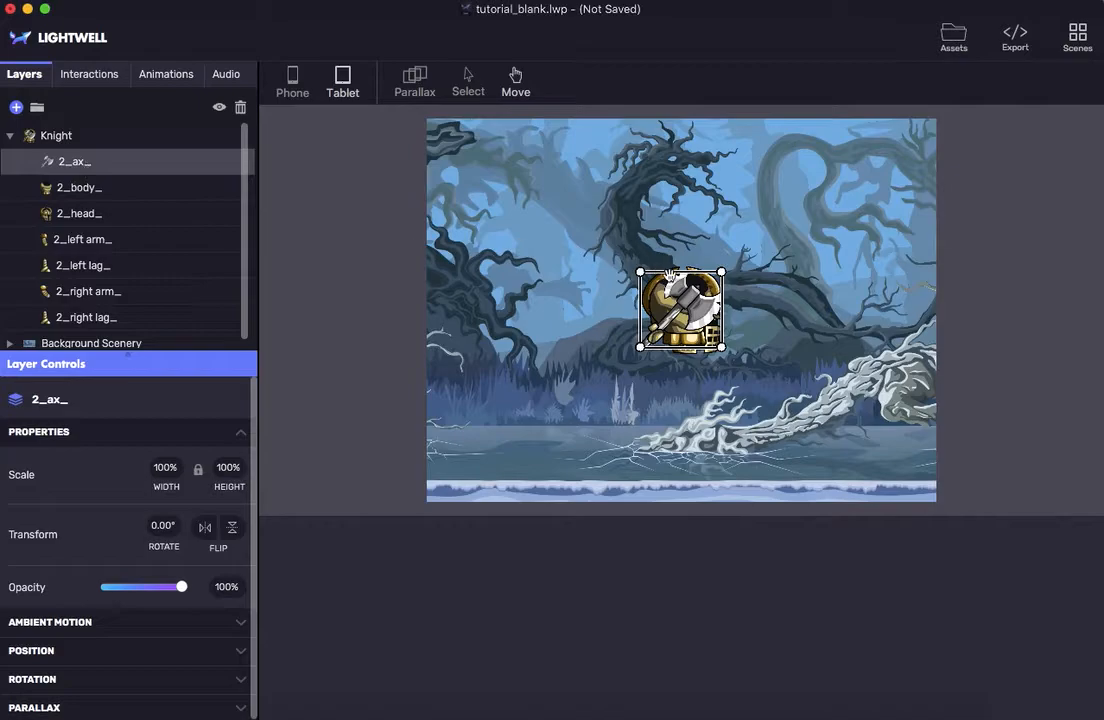
pyautogui.moveTo(669, 278); pyautogui.dragTo(776, 272)
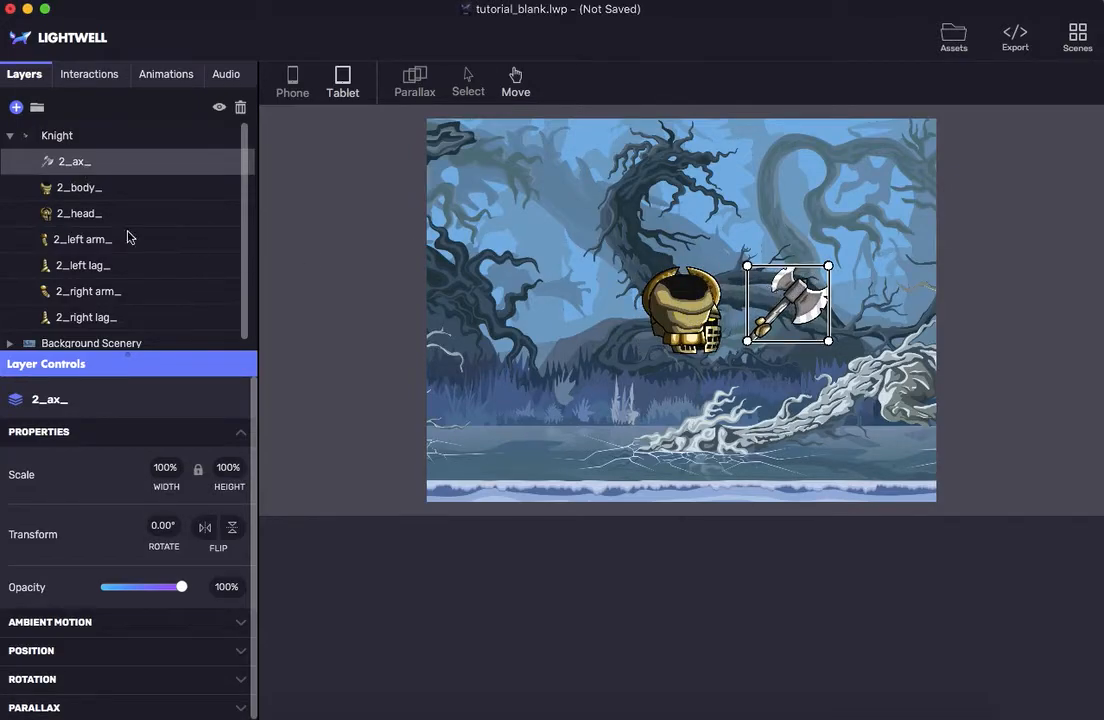
pyautogui.click(67, 187)
pyautogui.moveTo(678, 317); pyautogui.dragTo(586, 372)
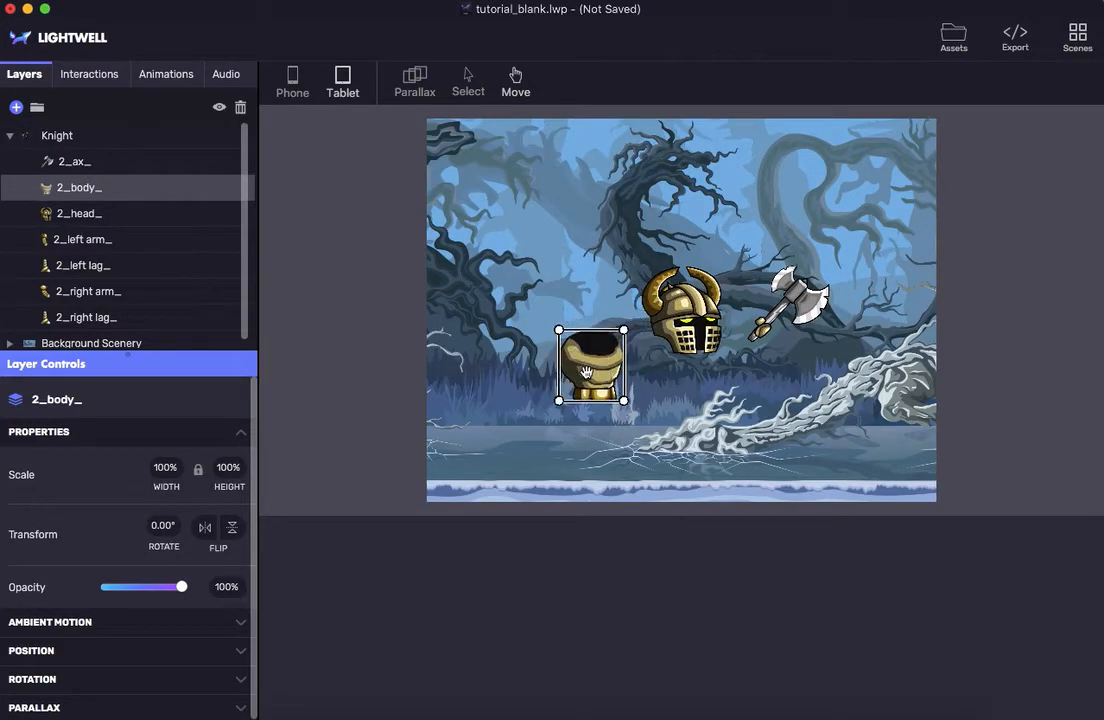
# Place the head on top of the body and reorder the body layer directly below the head layer.
pyautogui.click(135, 213)
pyautogui.moveTo(688, 307); pyautogui.dragTo(595, 304)
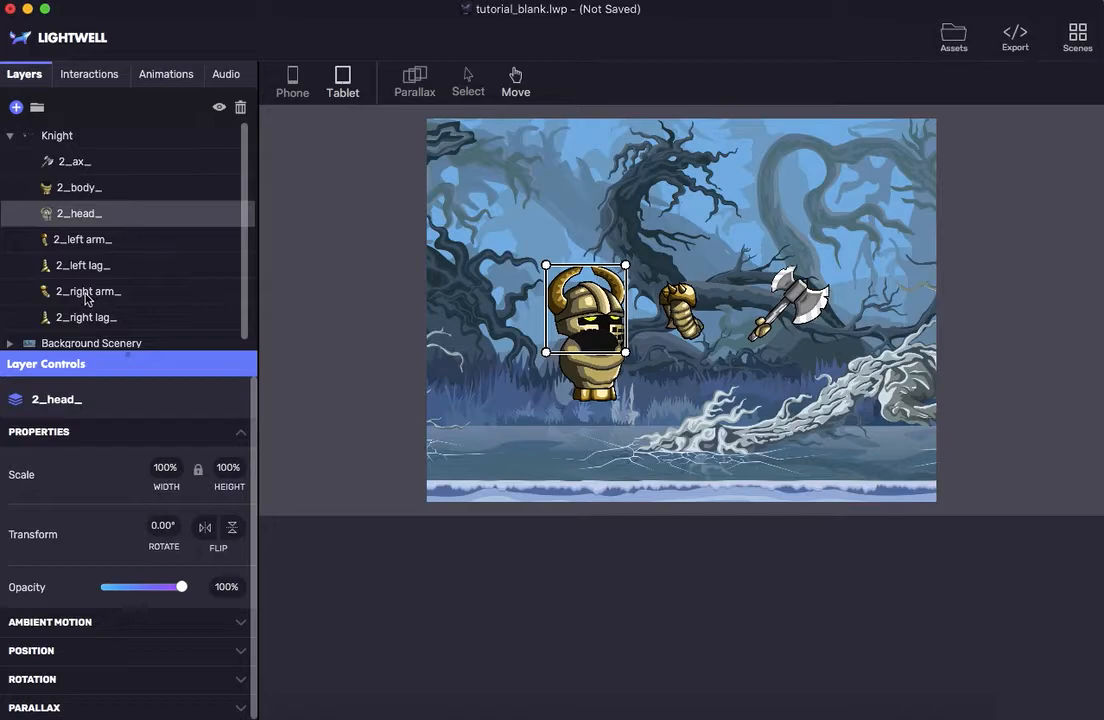
pyautogui.click(90, 189)
pyautogui.moveTo(91, 192); pyautogui.dragTo(57, 178)
pyautogui.moveTo(82, 193); pyautogui.dragTo(53, 230)
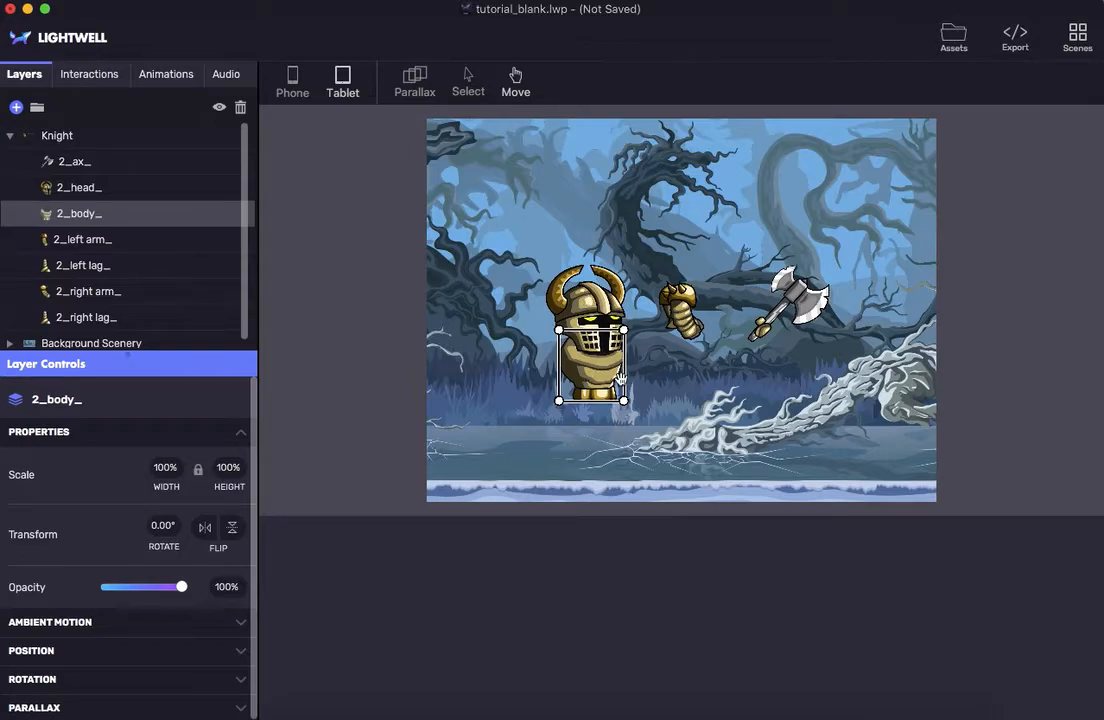
# Position the left arm at the knight's left-hand shoulder in the scene and order its layer above the body.
pyautogui.click(84, 240)
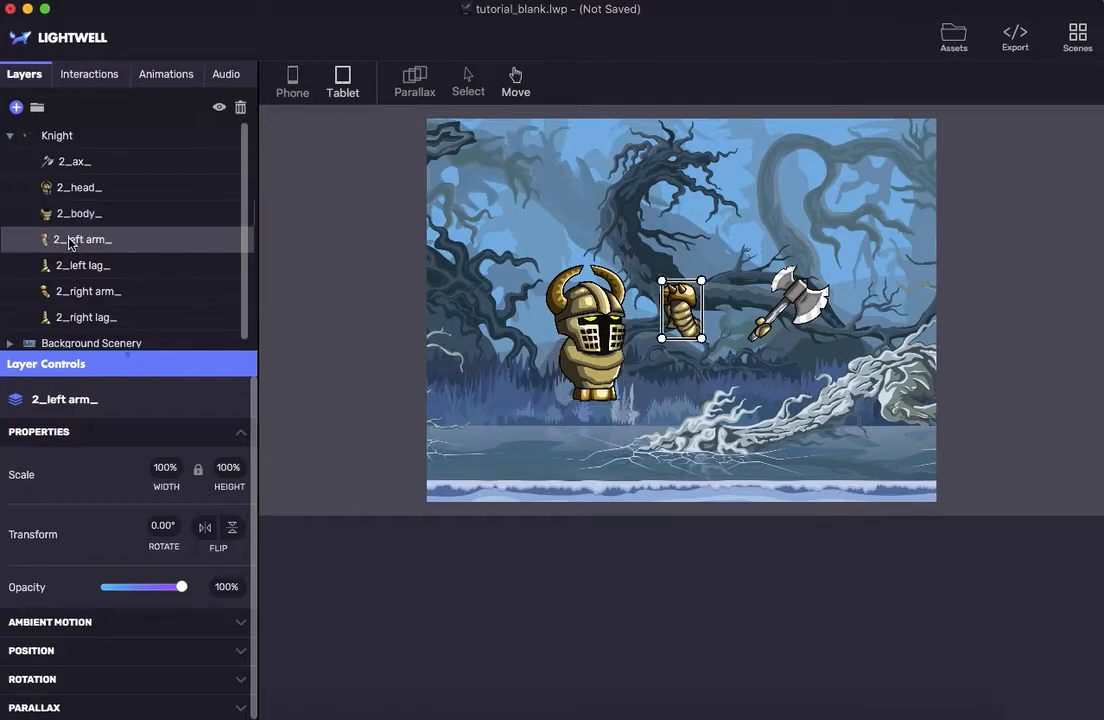
pyautogui.moveTo(682, 298); pyautogui.dragTo(546, 363)
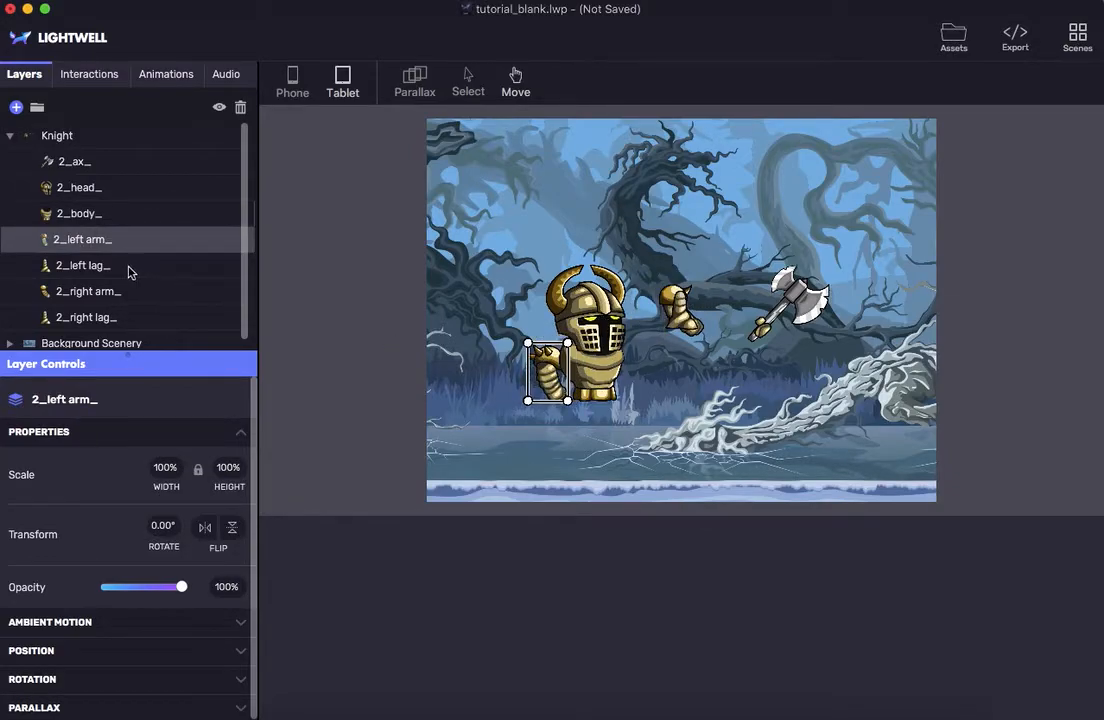
pyautogui.moveTo(77, 243); pyautogui.dragTo(47, 208)
pyautogui.moveTo(551, 368); pyautogui.dragTo(565, 364)
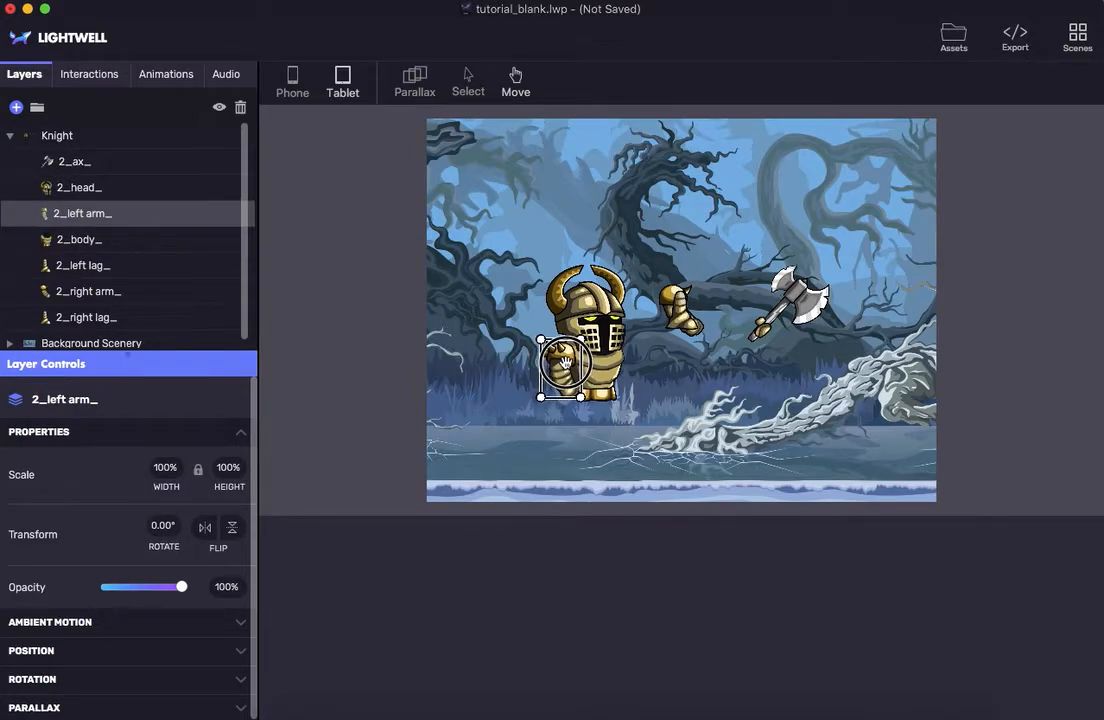
# Attach the right arm to the other side of the body and place both legs side by side beneath it.
pyautogui.click(88, 293)
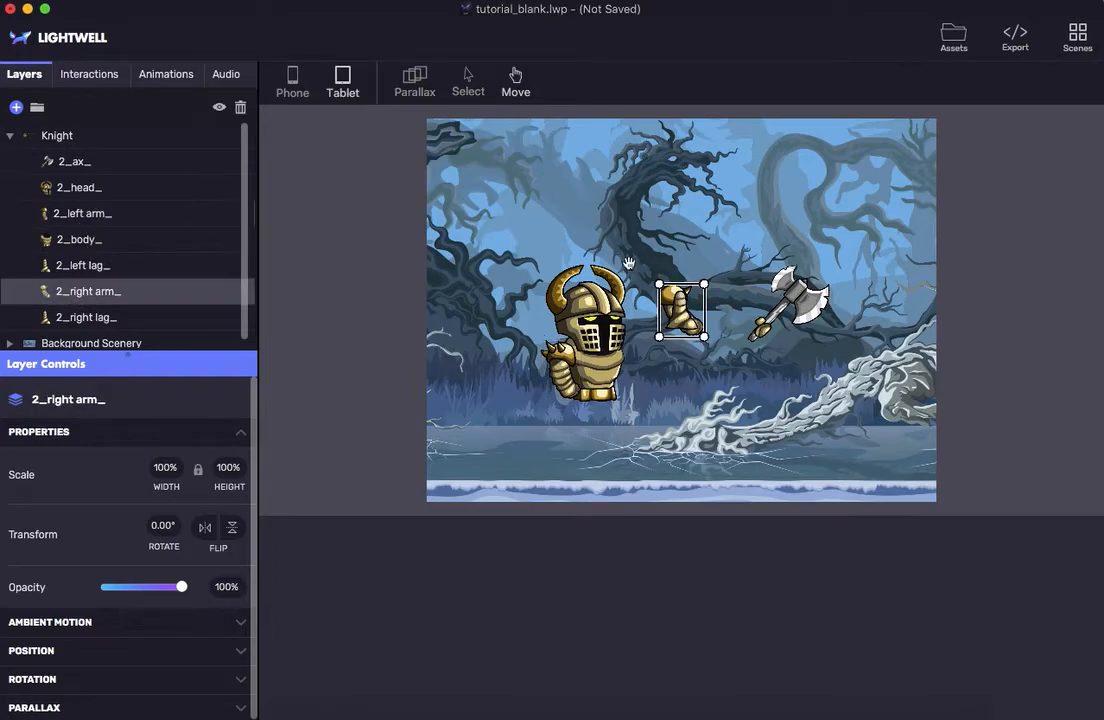
pyautogui.moveTo(667, 298); pyautogui.dragTo(611, 358)
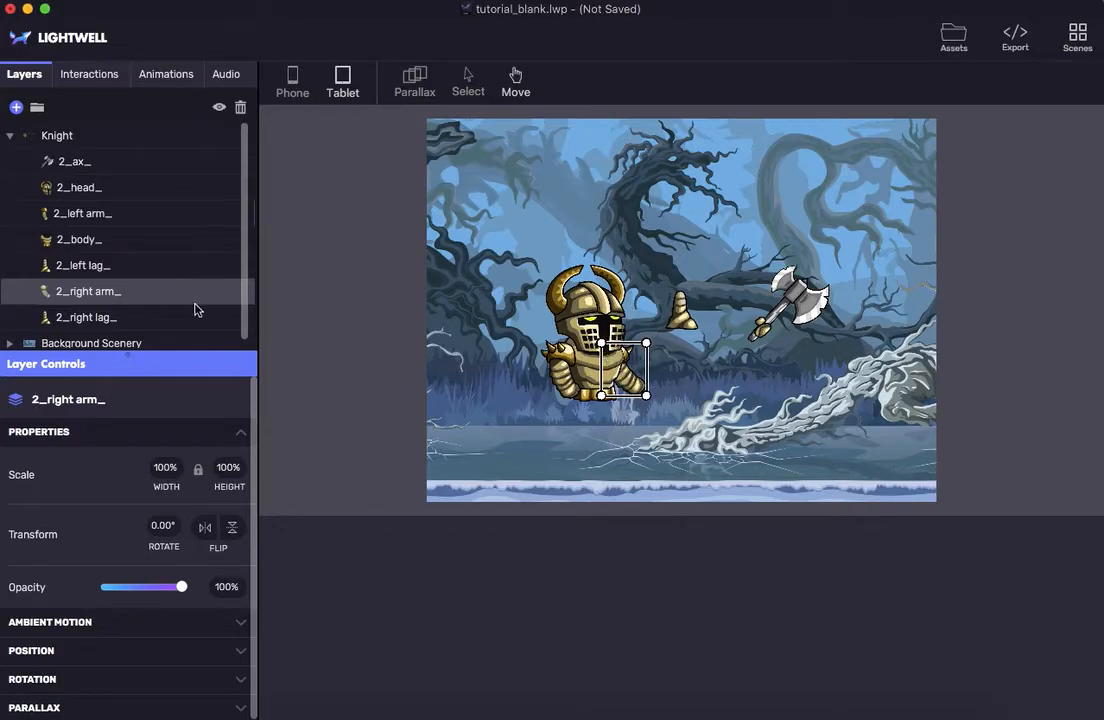
pyautogui.click(90, 317)
pyautogui.moveTo(682, 314); pyautogui.dragTo(607, 411)
pyautogui.click(134, 270)
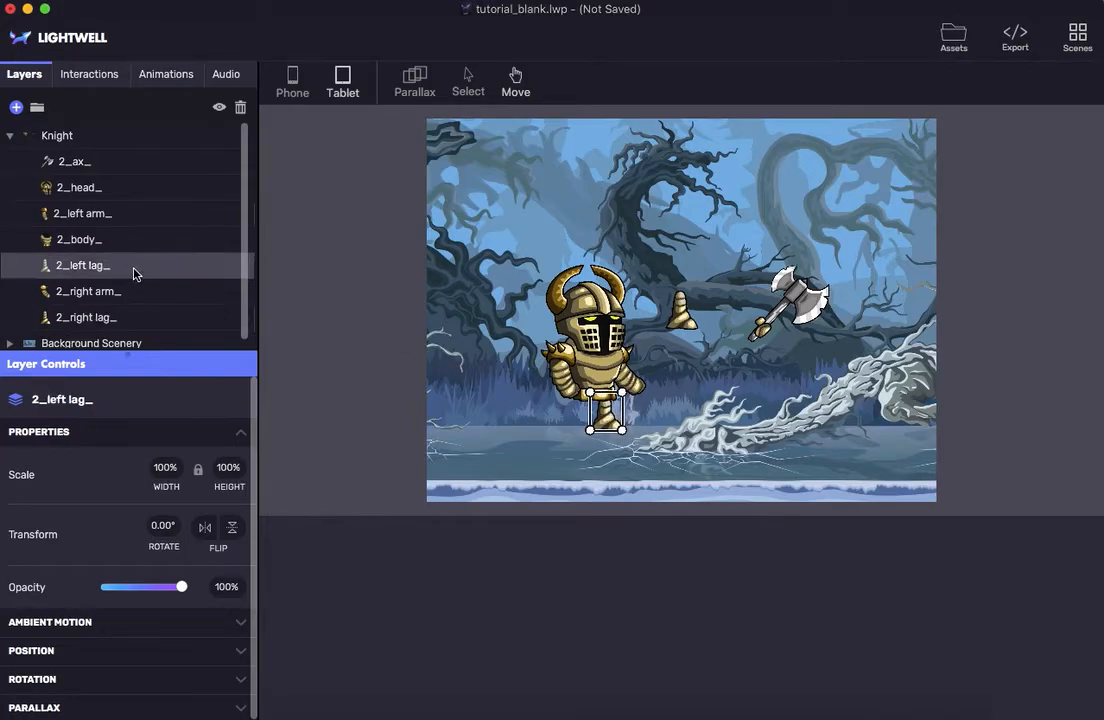
pyautogui.moveTo(680, 310); pyautogui.dragTo(597, 411)
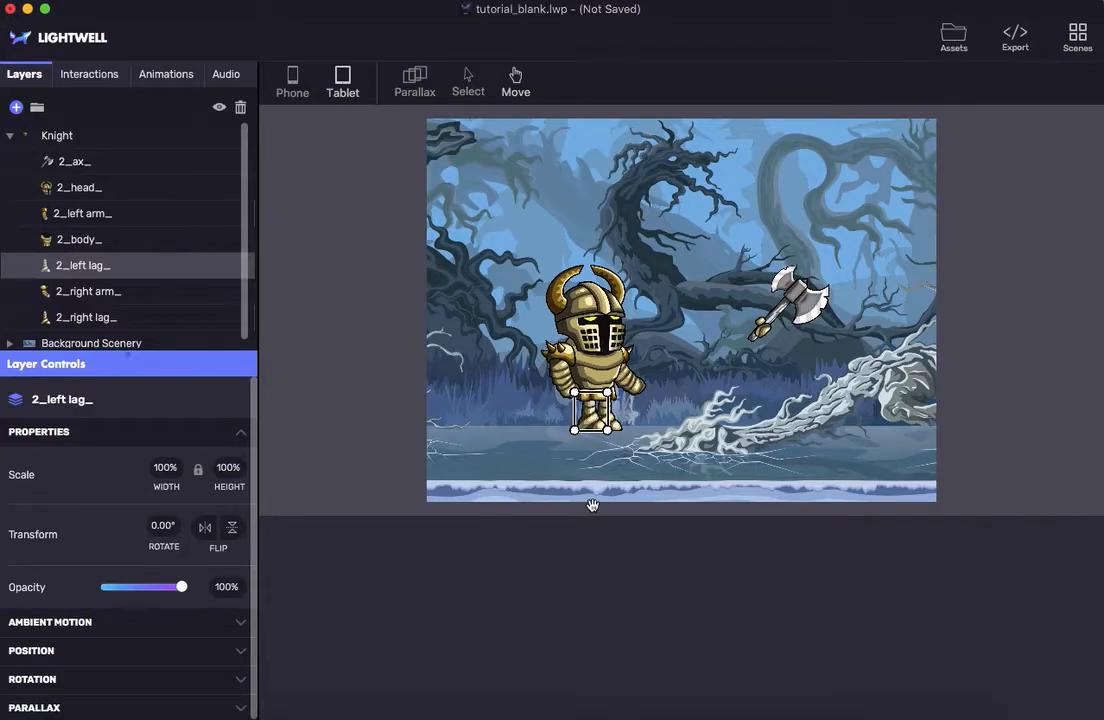
# Place the axe at the end of the right arm and nest the 2_ax_ layer inside the 2_right arm_ layer.
pyautogui.click(50, 158)
pyautogui.moveTo(786, 298); pyautogui.dragTo(669, 358)
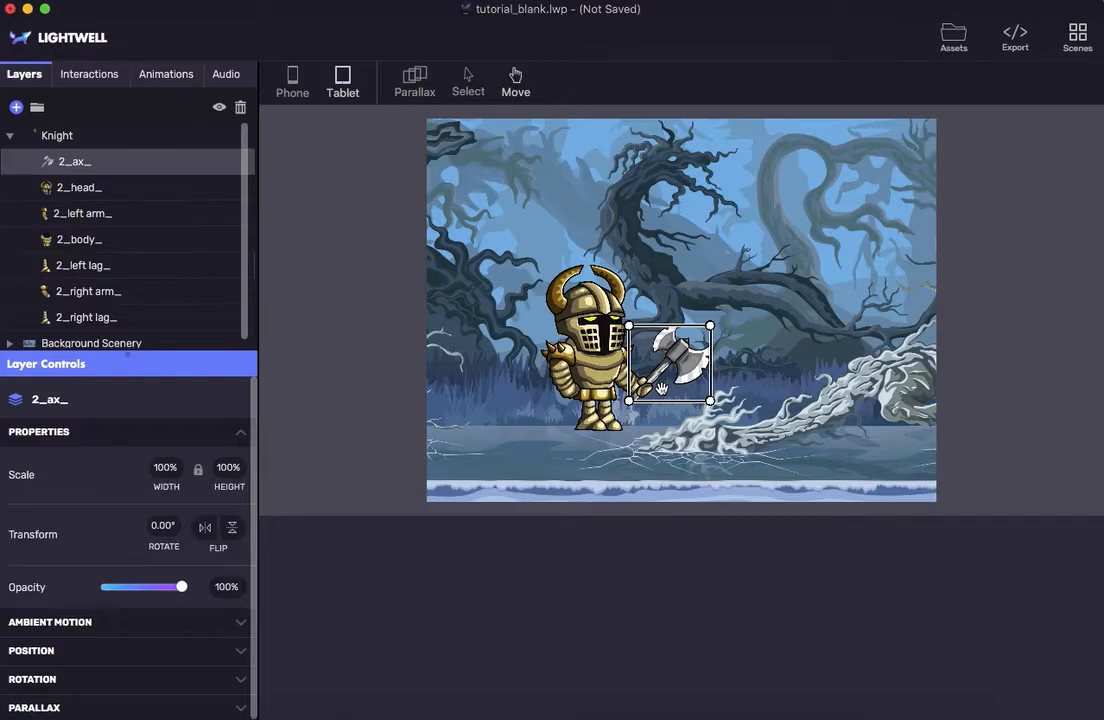
pyautogui.click(61, 162)
pyautogui.moveTo(61, 162); pyautogui.dragTo(85, 289)
# Rename the 2_right arm_ layer as Axe arm, collapse it and nudge the arm with its axe slightly into place.
pyautogui.doubleClick(81, 268)
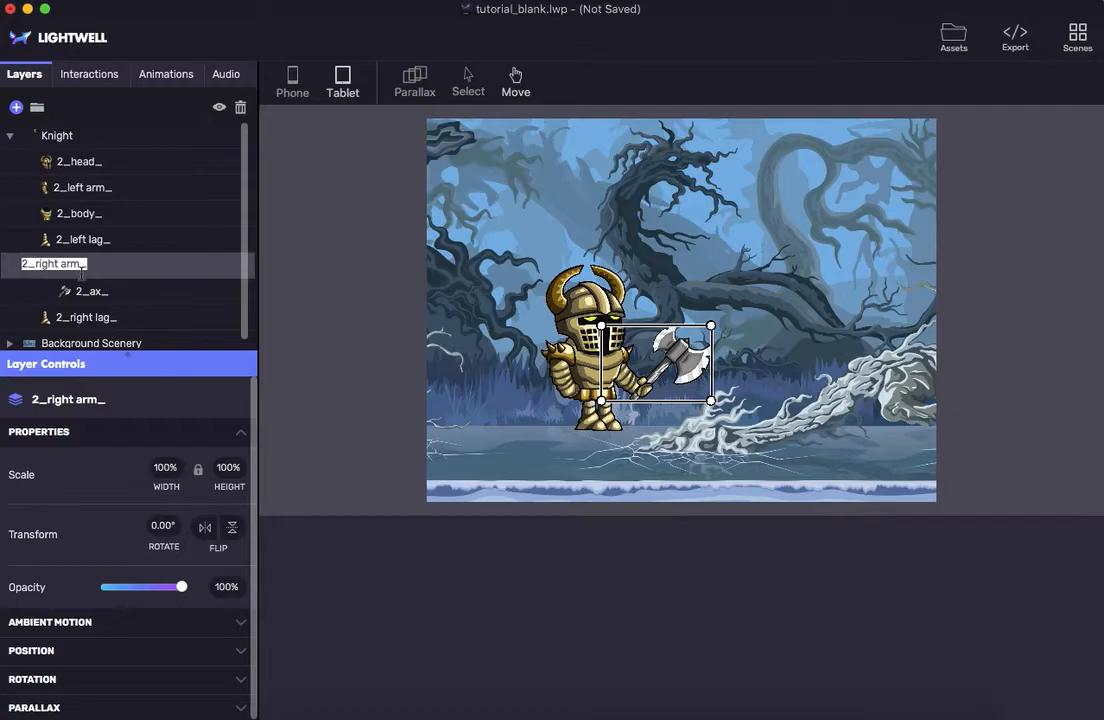
pyautogui.write('Axe arm')
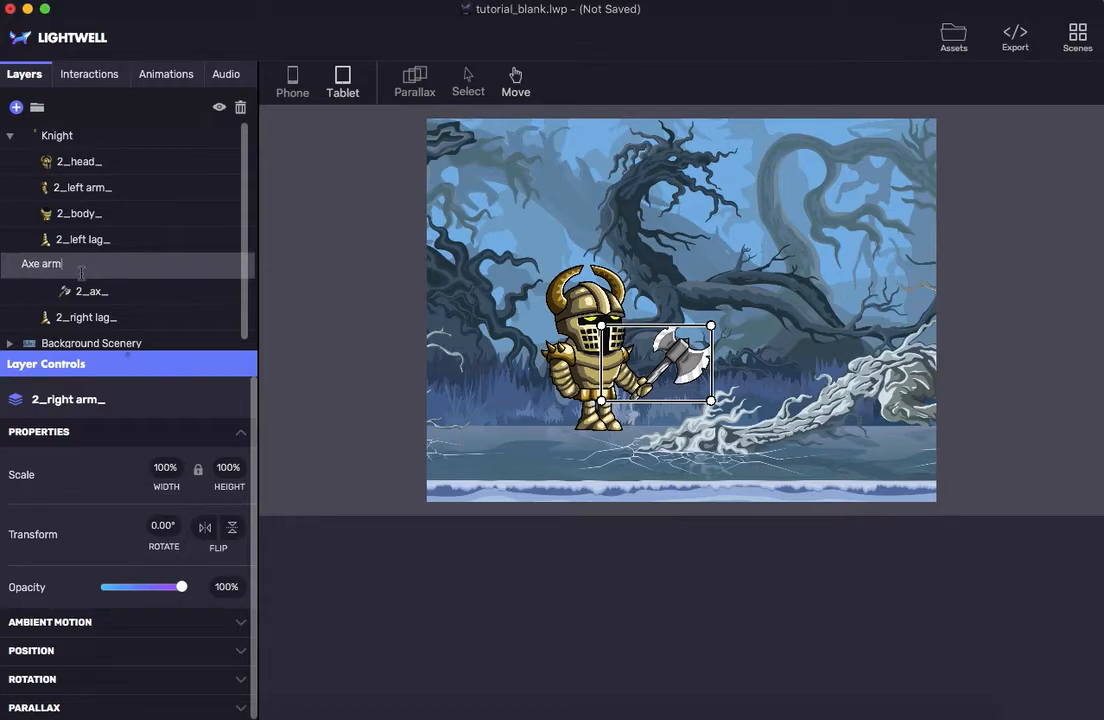
pyautogui.press('Return')
pyautogui.click(26, 266)
pyautogui.click(26, 266)
pyautogui.click(26, 266)
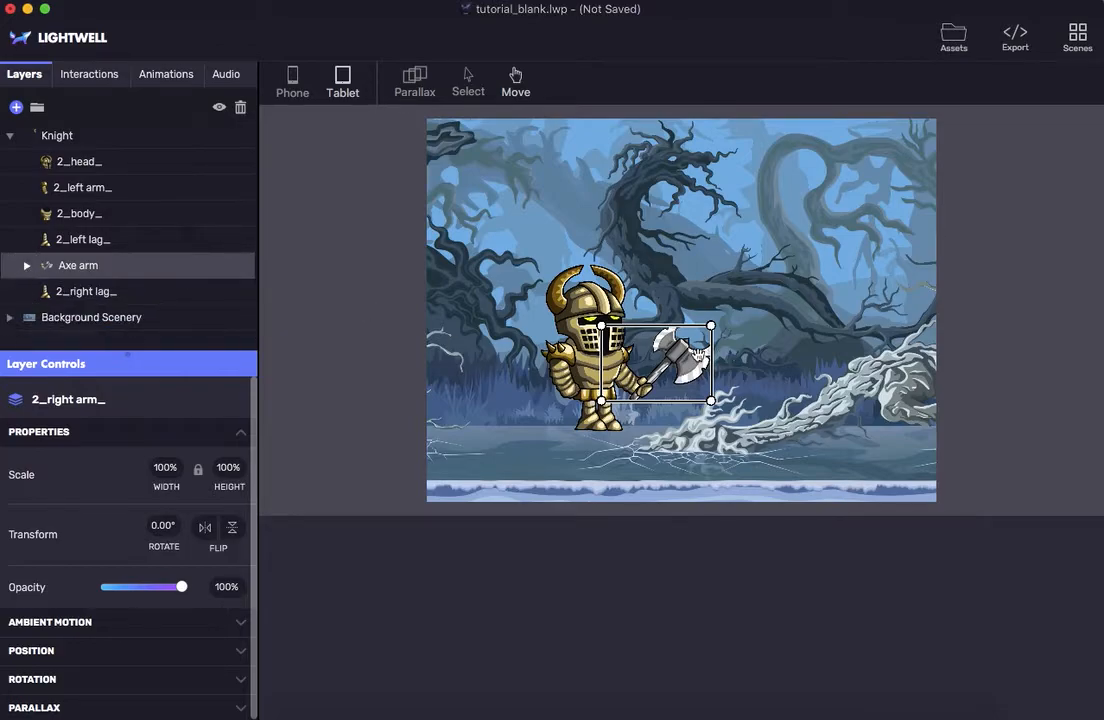
pyautogui.moveTo(696, 355)
pyautogui.mouseDown()
pyautogui.moveTo(775, 270)
pyautogui.moveTo(744, 329)
pyautogui.moveTo(694, 357)
pyautogui.mouseUp()
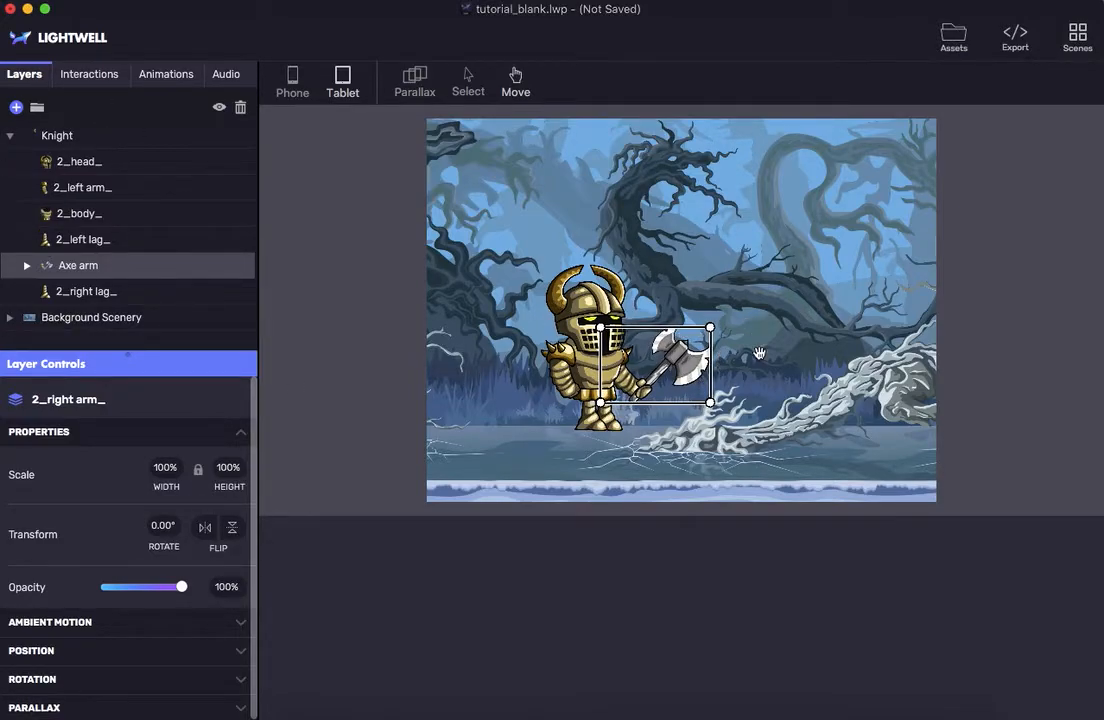
# Move the whole Knight group to the ground at the scene's lower left and preview the scene with Parallax.
pyautogui.click(66, 136)
pyautogui.moveTo(588, 328); pyautogui.dragTo(541, 388)
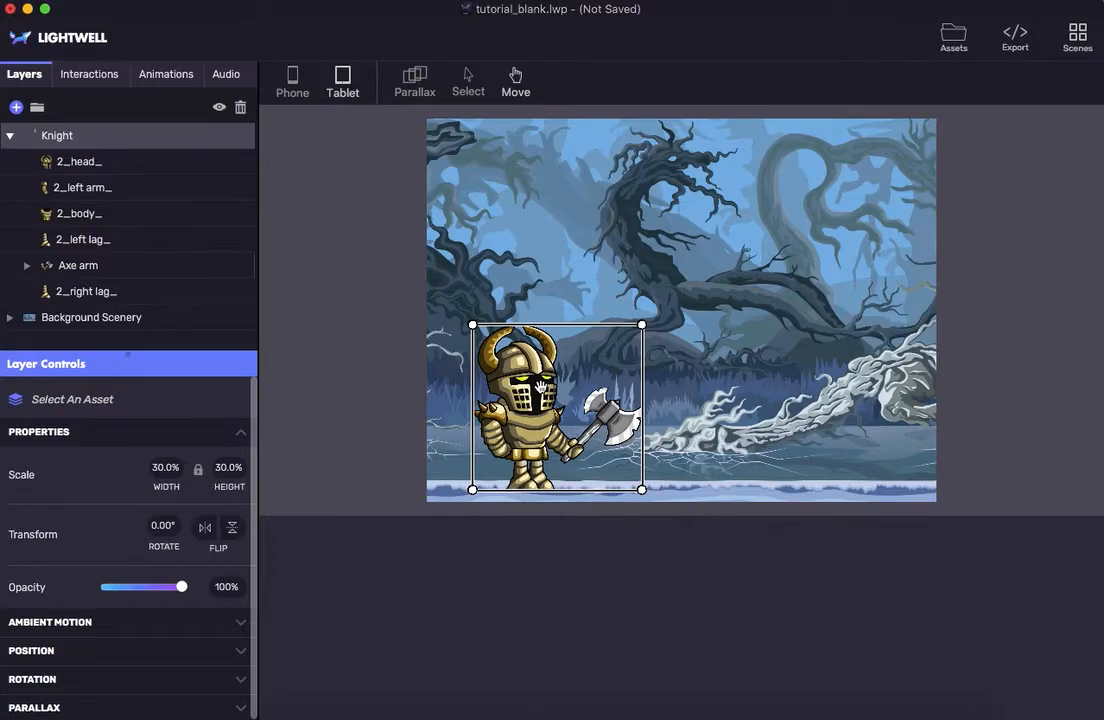
pyautogui.click(412, 92)
pyautogui.moveTo(799, 291); pyautogui.dragTo(706, 278)
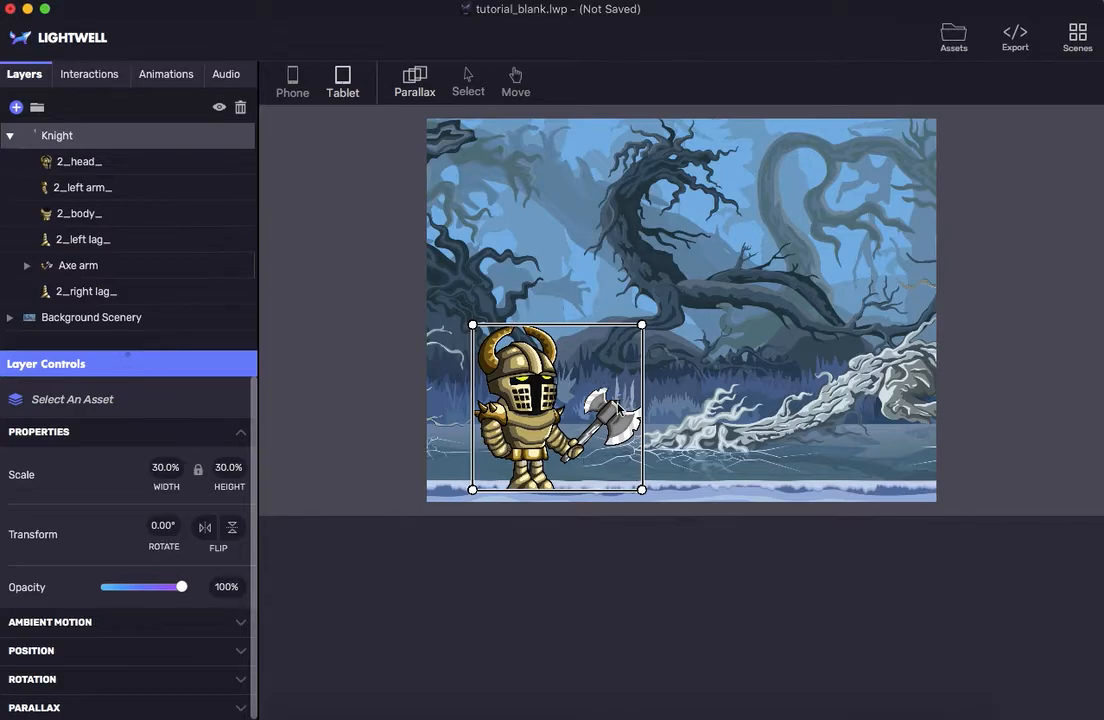
# Move the Axe arm's rotation anchor point to the shoulder end of the arm.
pyautogui.click(90, 267)
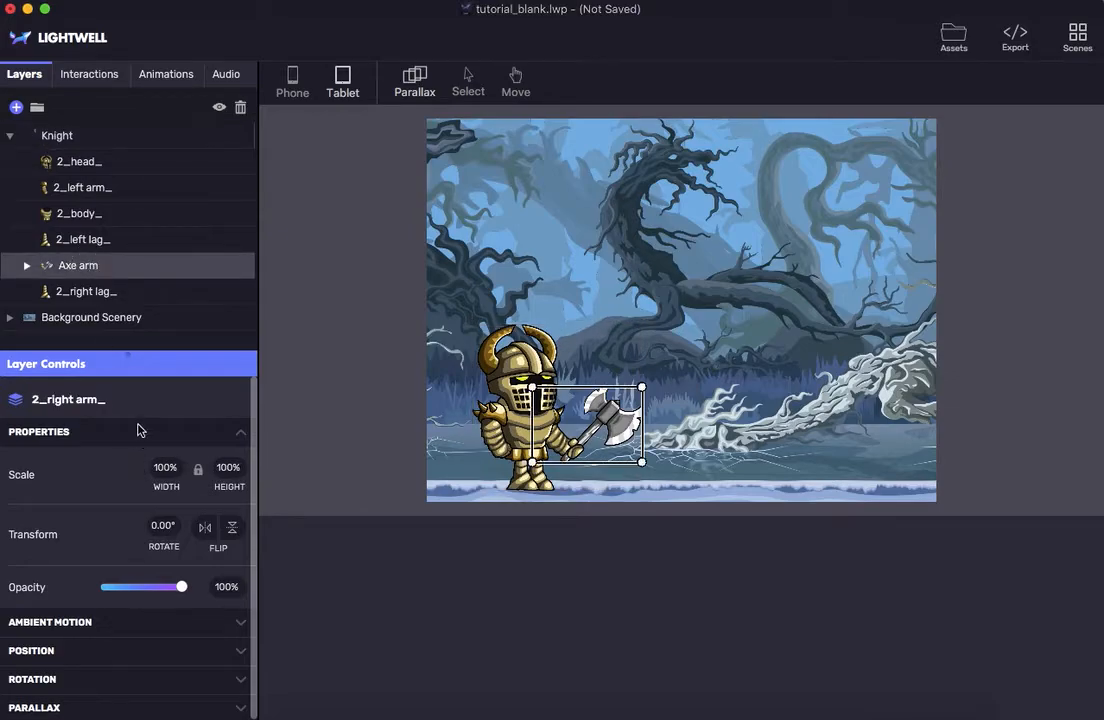
pyautogui.scroll(-1, 121, 598)
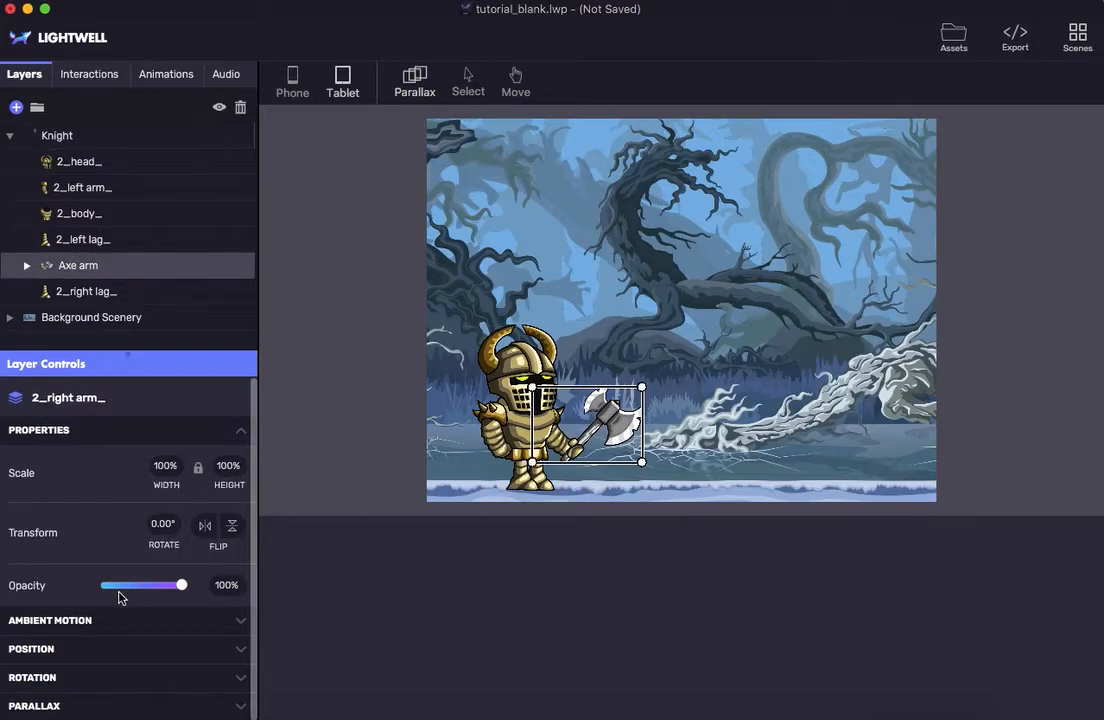
pyautogui.click(236, 679)
pyautogui.scroll(-4, 238, 683)
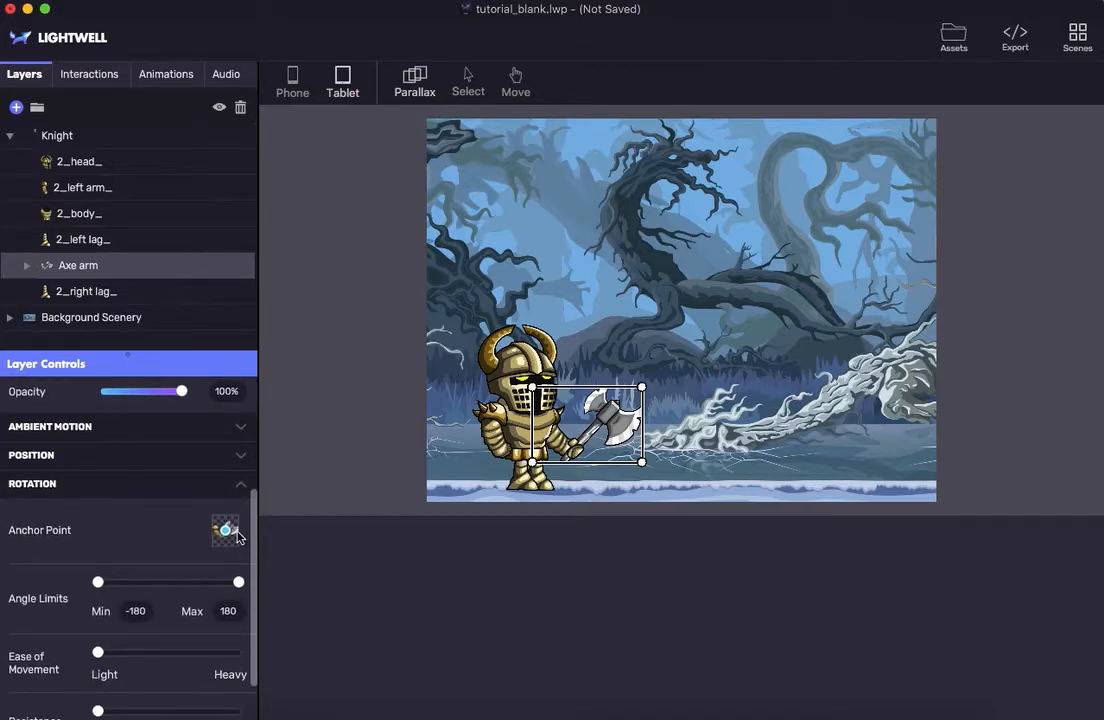
pyautogui.moveTo(225, 531); pyautogui.dragTo(215, 529)
# Select the 2_left arm_ and Axe arm layers together and set their ambient motion duration to 1.00 second.
pyautogui.click(72, 187)
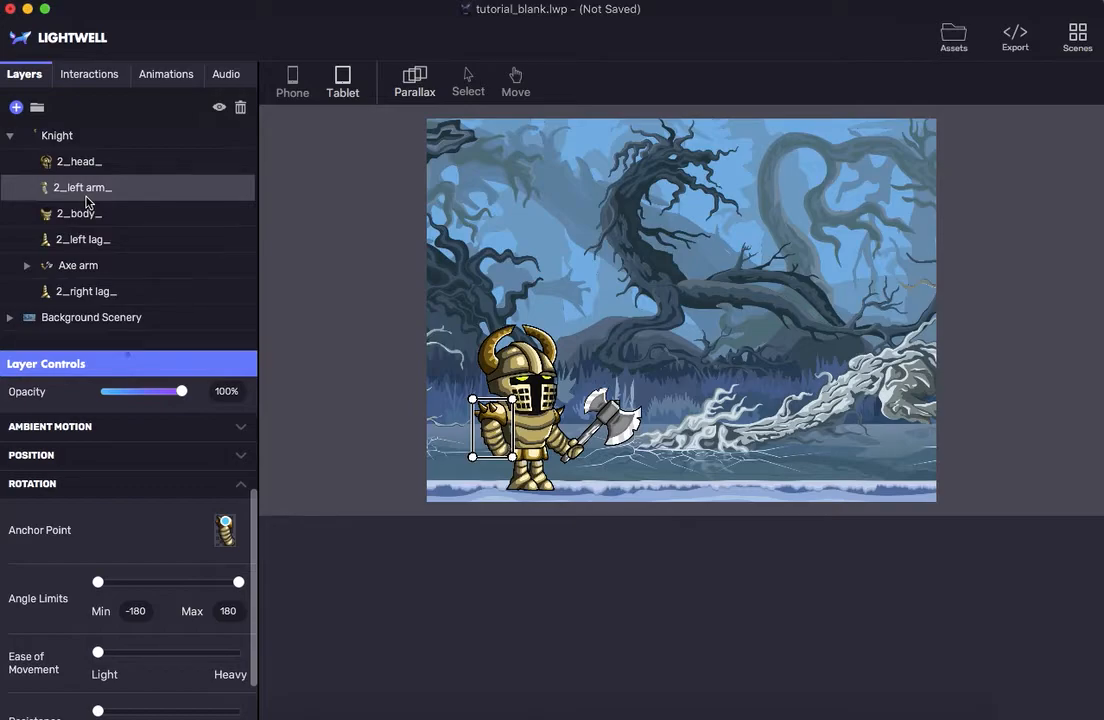
pyautogui.click(240, 484)
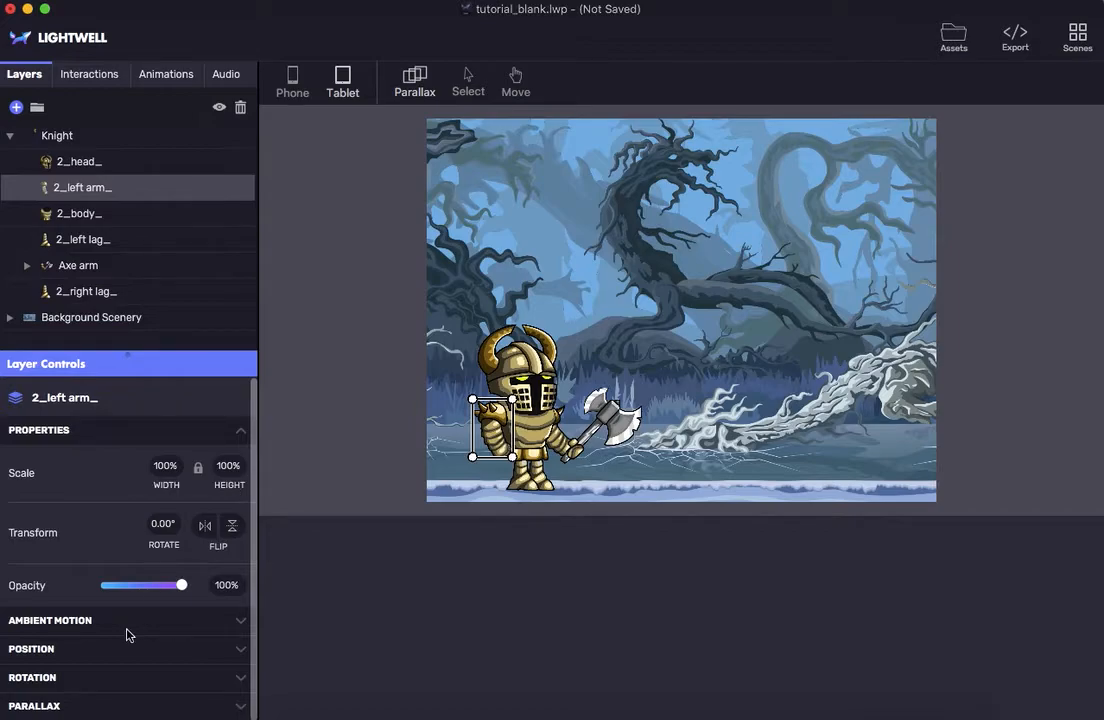
pyautogui.click(239, 433)
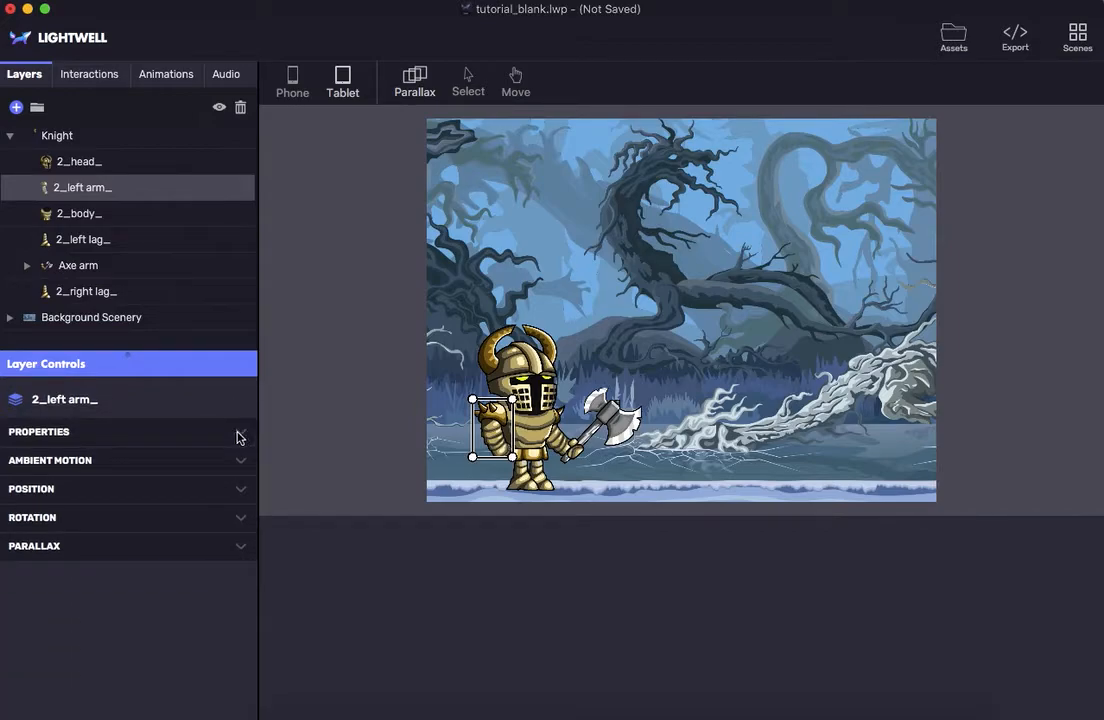
pyautogui.click(112, 459)
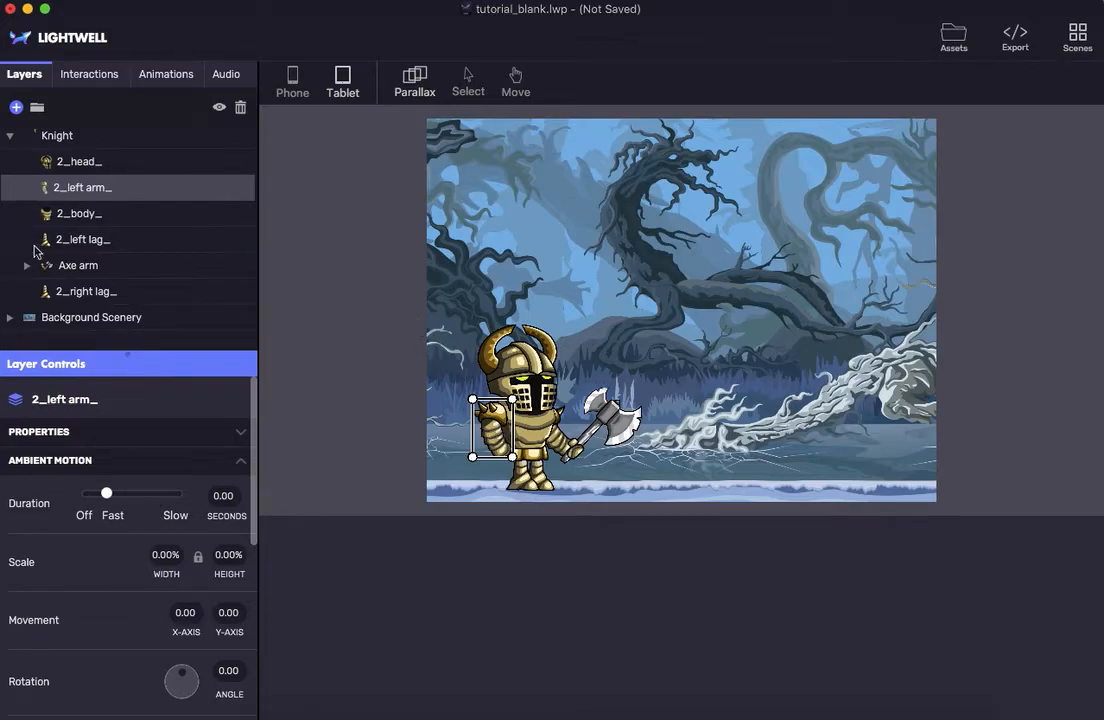
pyautogui.click(75, 266)
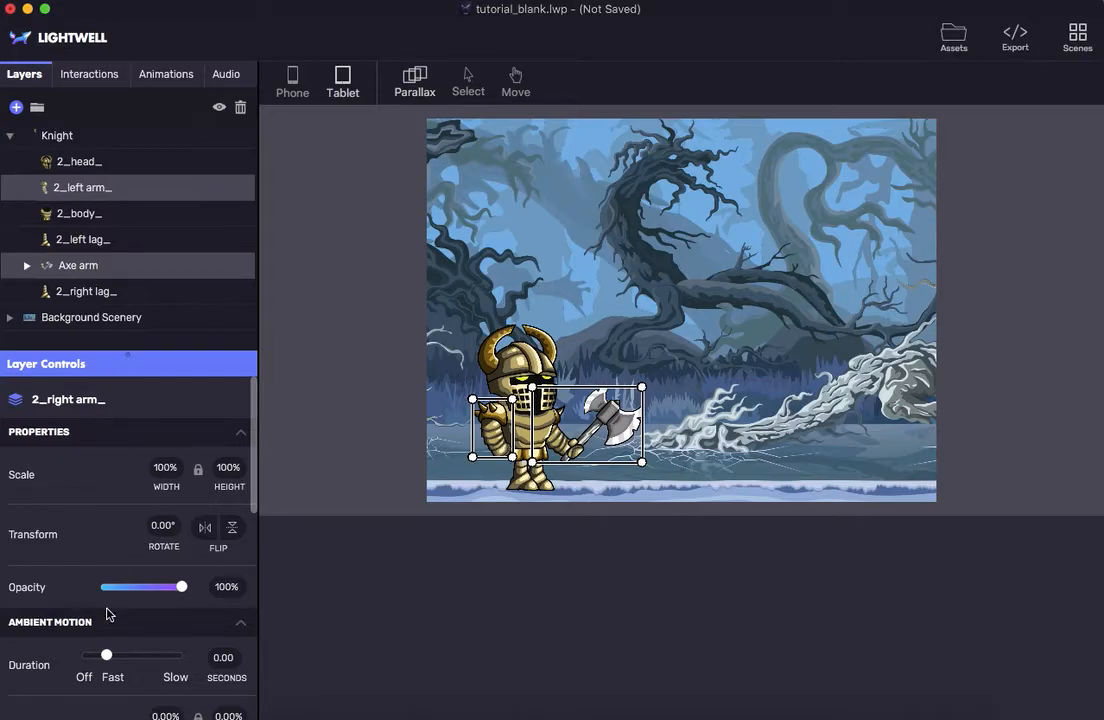
pyautogui.scroll(-5, 106, 608)
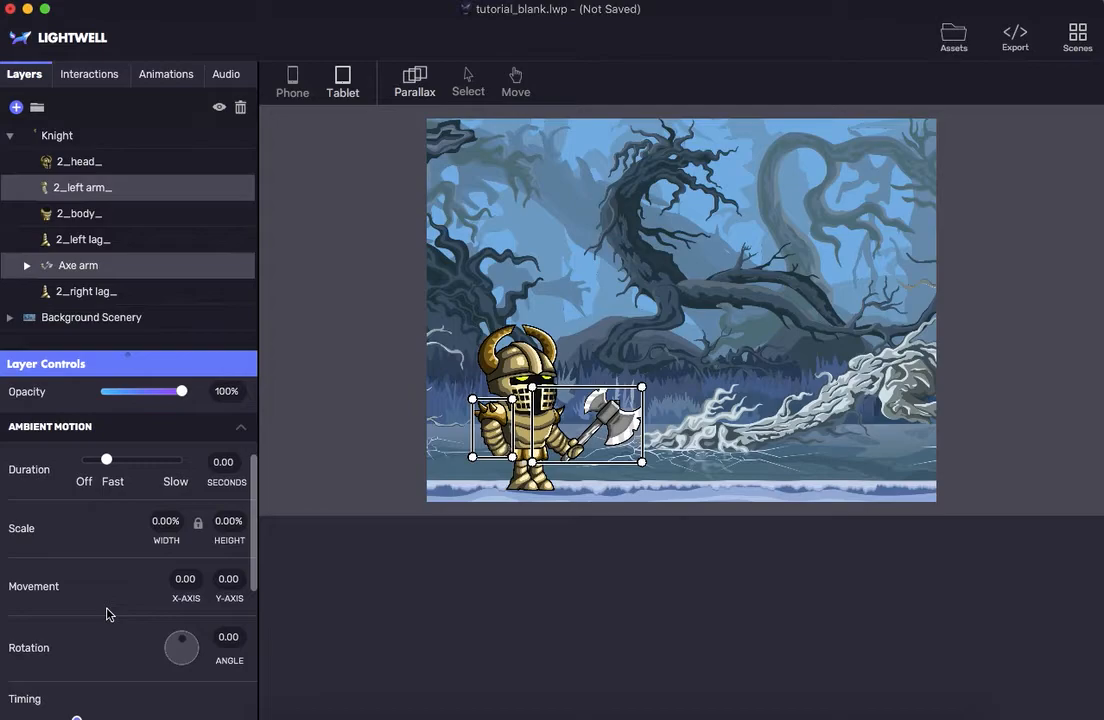
pyautogui.click(220, 462)
pyautogui.press('BackSpace')
# Set both arms' ambient movement to -10 on the Y-axis with Ease-Out timing, and deselect the layers.
pyautogui.click(226, 577)
pyautogui.write('-5')
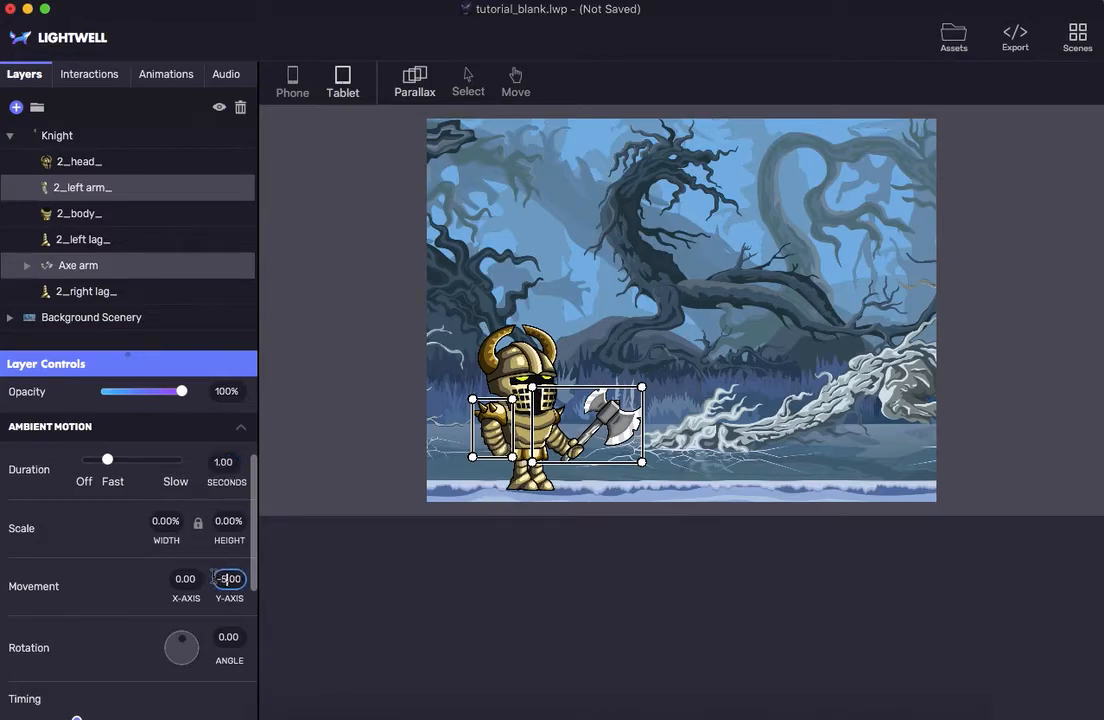
pyautogui.press('BackSpace')
pyautogui.write('10')
pyautogui.press('Return')
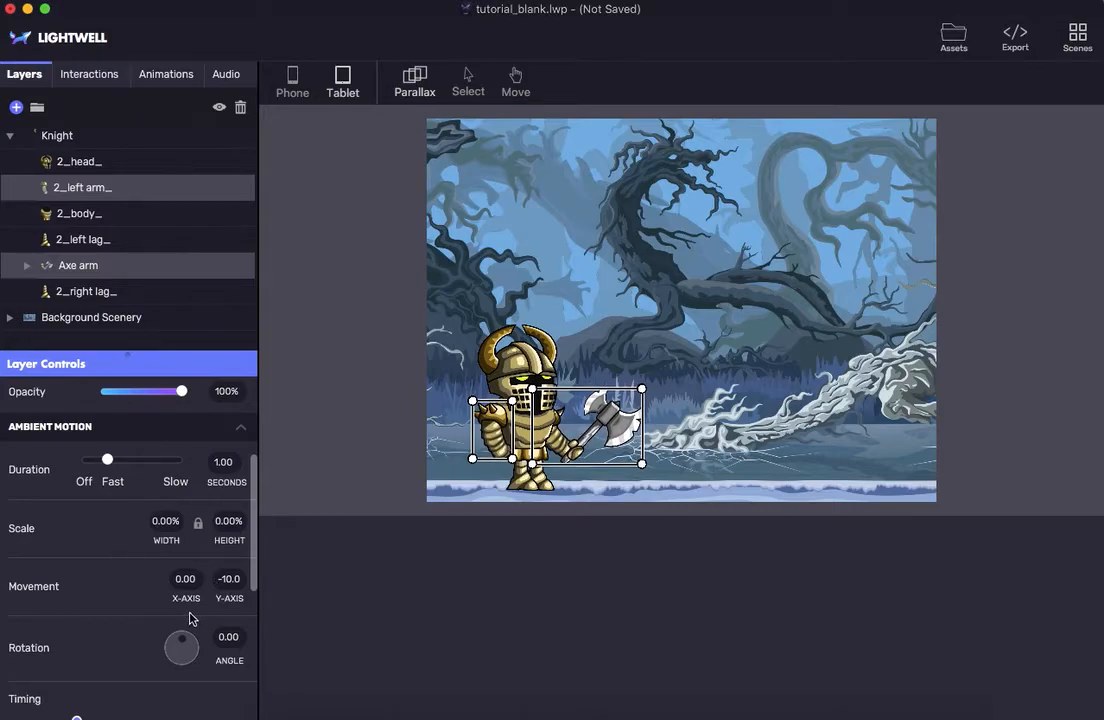
pyautogui.scroll(-2, 190, 618)
pyautogui.scroll(-5, 190, 618)
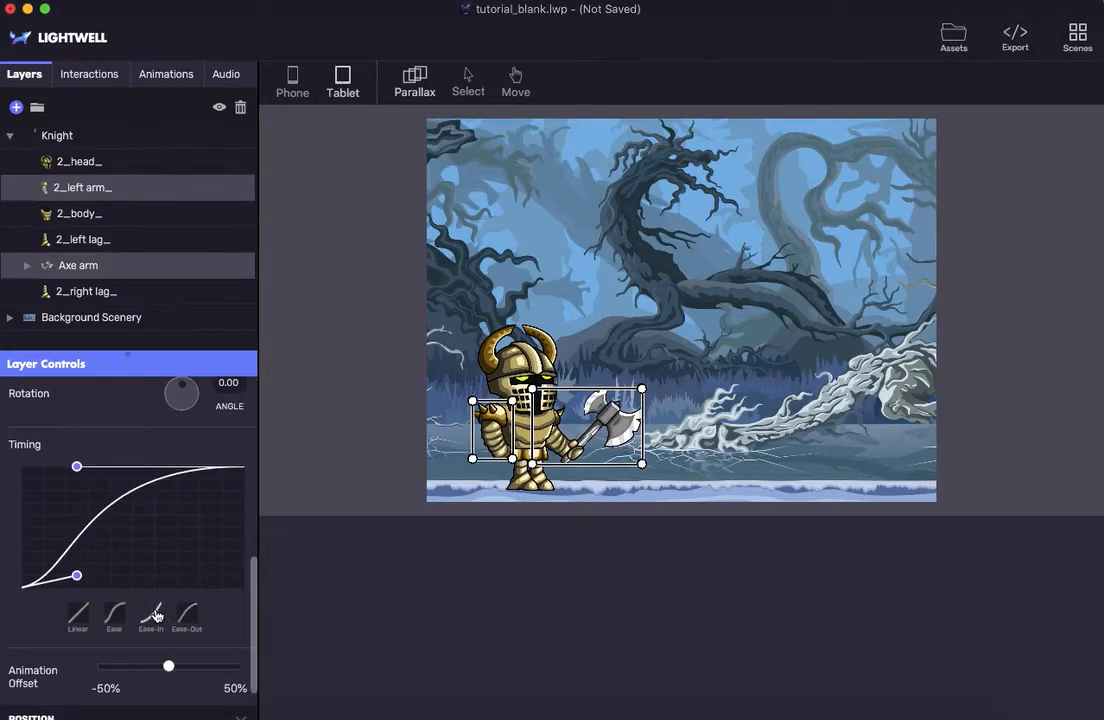
pyautogui.click(182, 619)
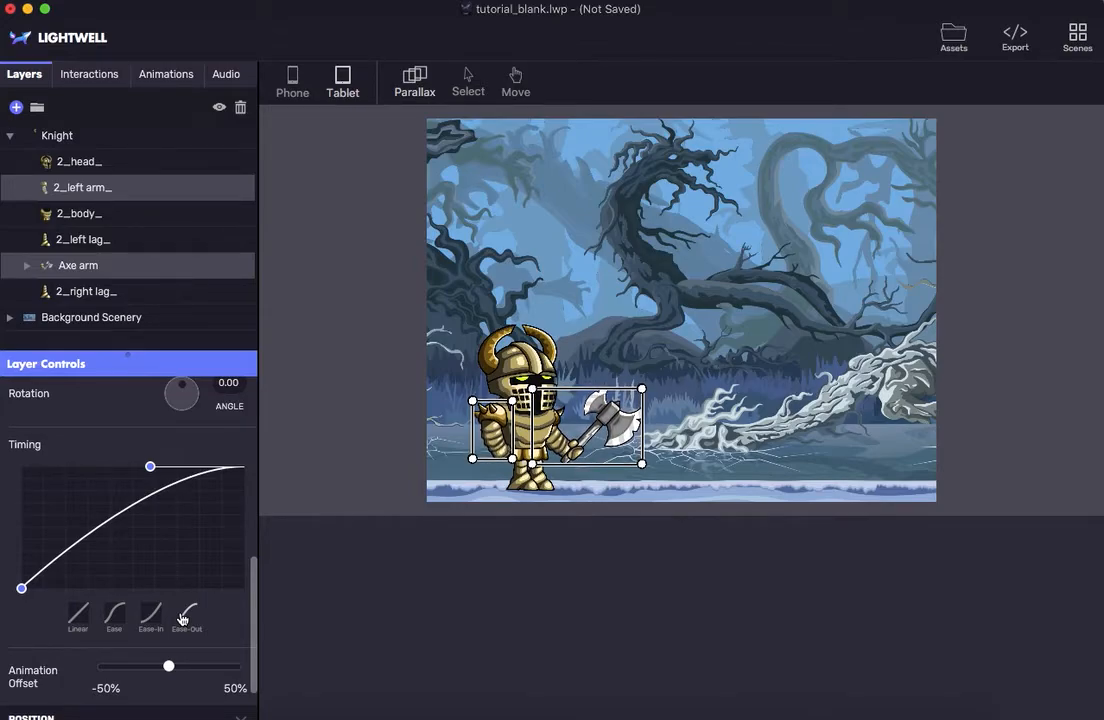
pyautogui.click(466, 82)
pyautogui.click(380, 284)
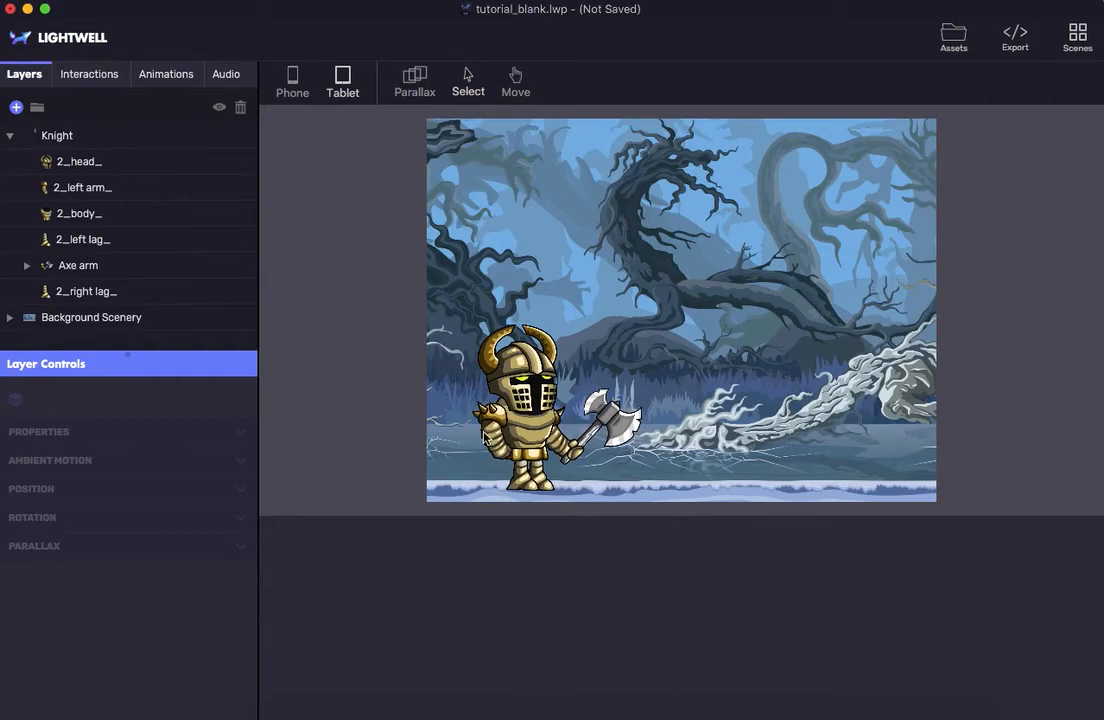
# Collapse the Knight group and import troll.png from the Tutorial Assets folder in Finder as a new Lightwell layer.
pyautogui.click(10, 136)
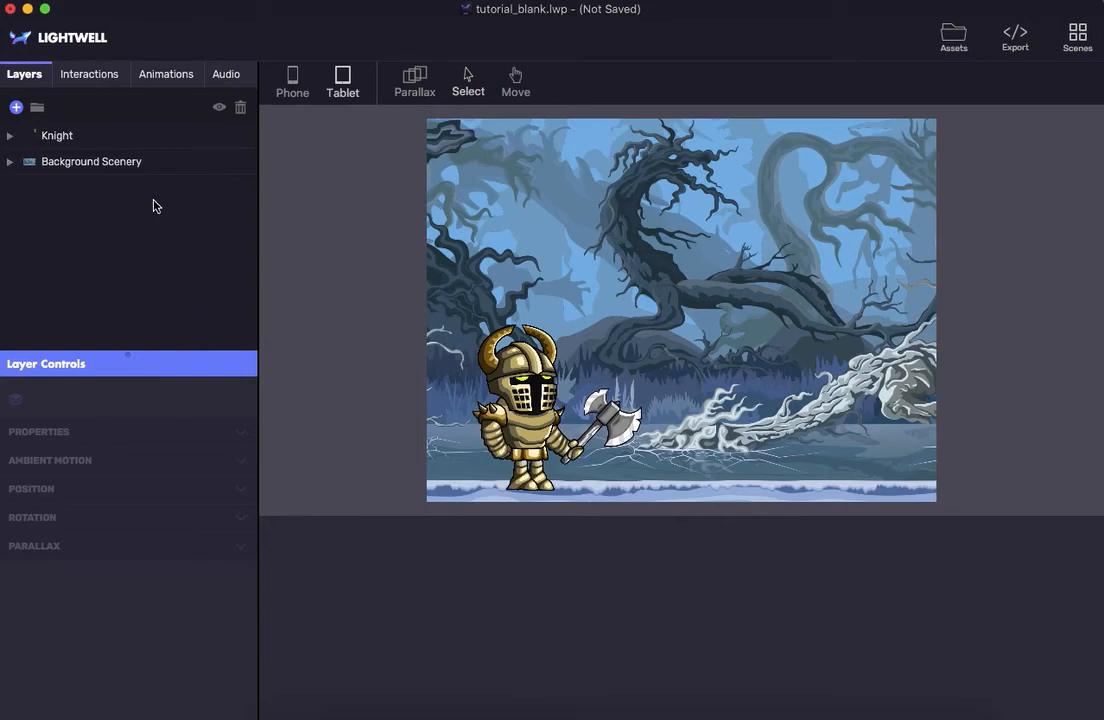
pyautogui.click(264, 710)
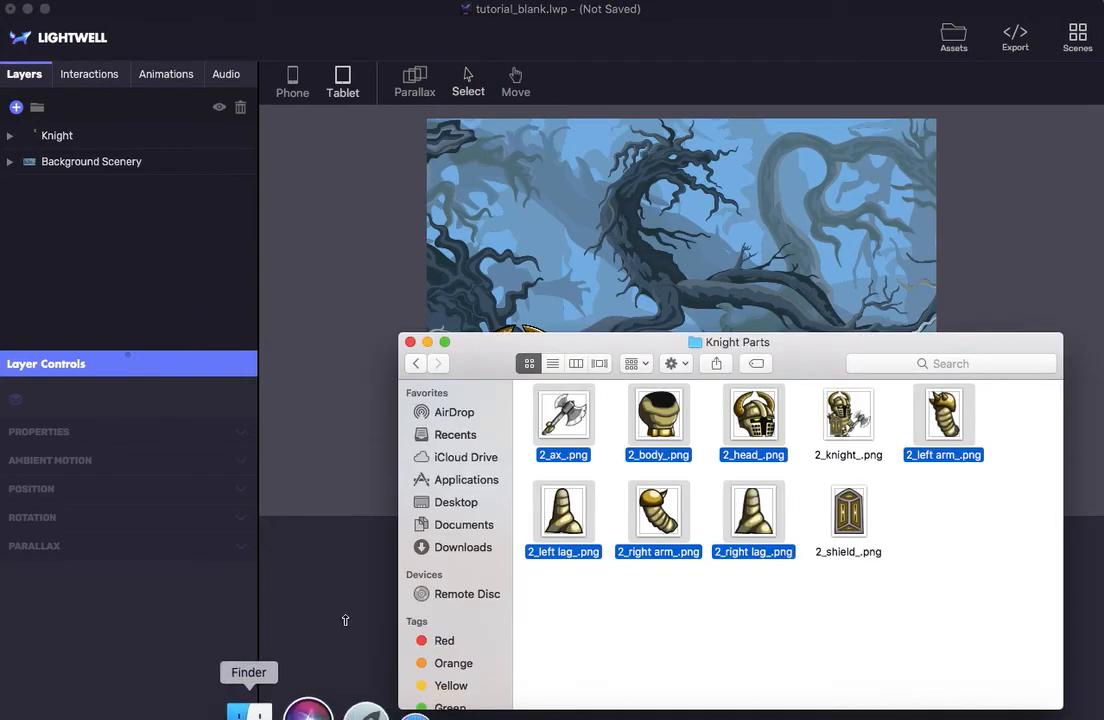
pyautogui.click(416, 363)
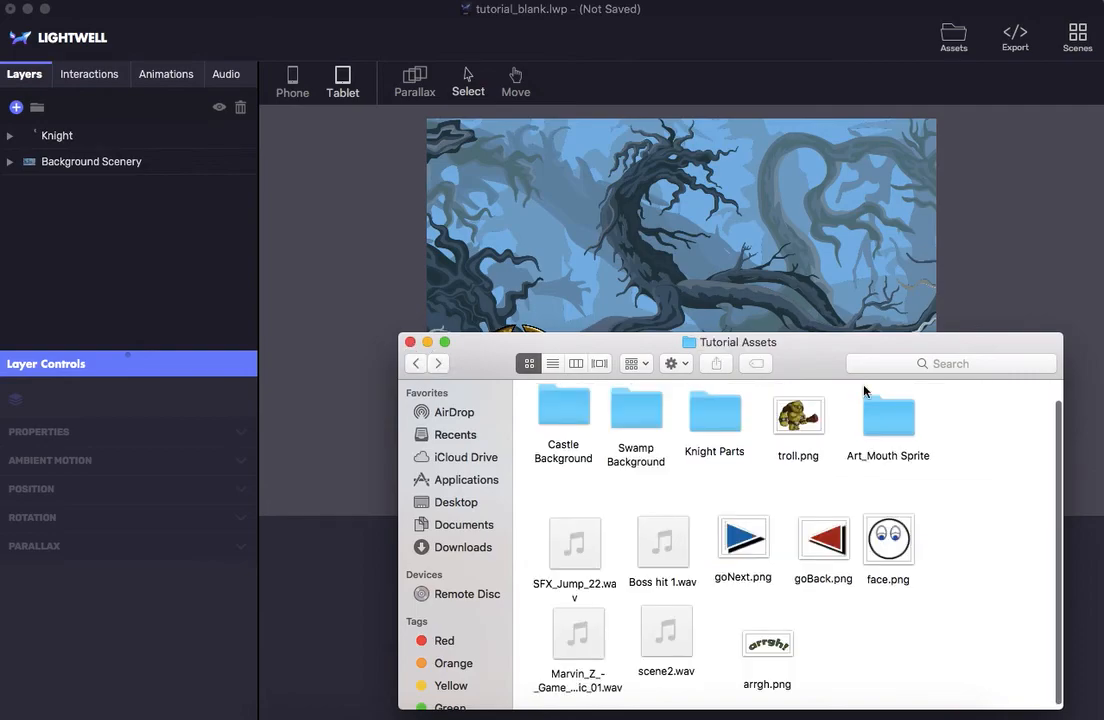
pyautogui.click(791, 418)
pyautogui.moveTo(791, 418); pyautogui.dragTo(84, 238)
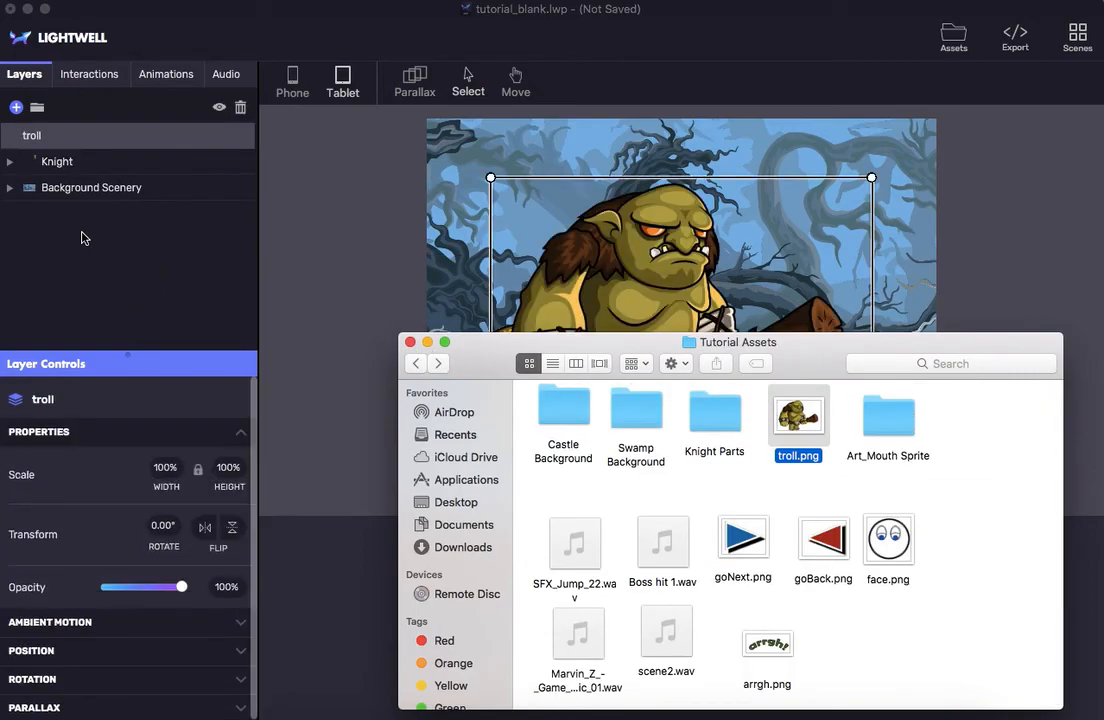
pyautogui.click(370, 262)
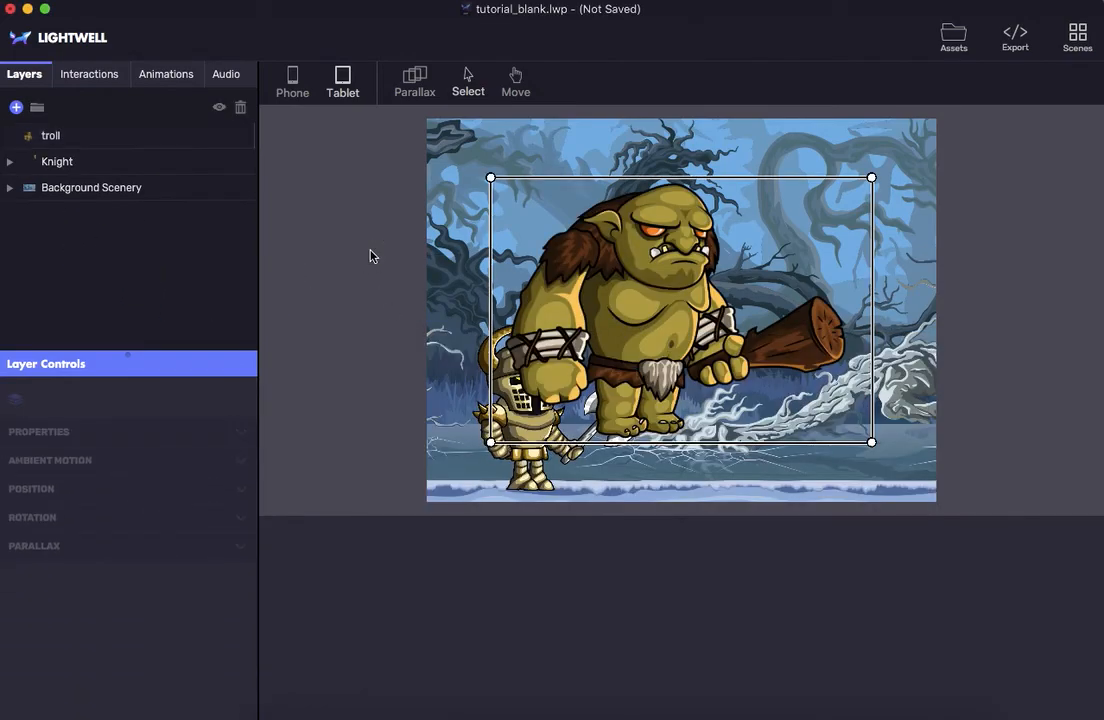
# Flip the troll horizontally to face the knight and scale it to -75% width and 75% height.
pyautogui.click(616, 281)
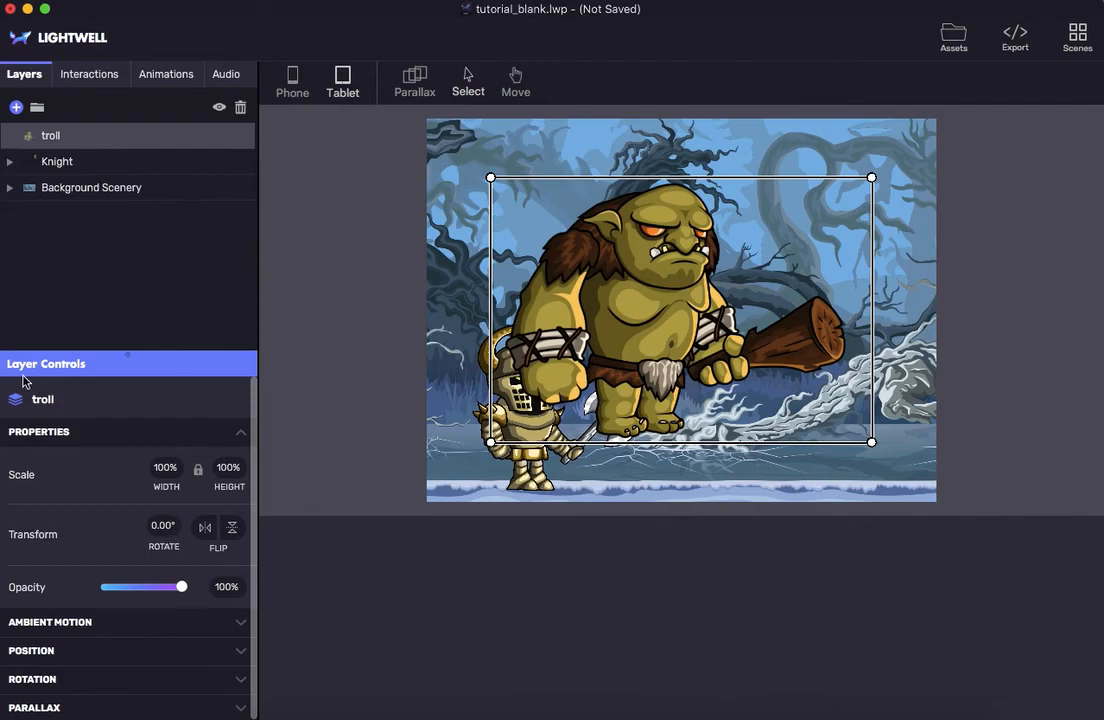
pyautogui.click(207, 529)
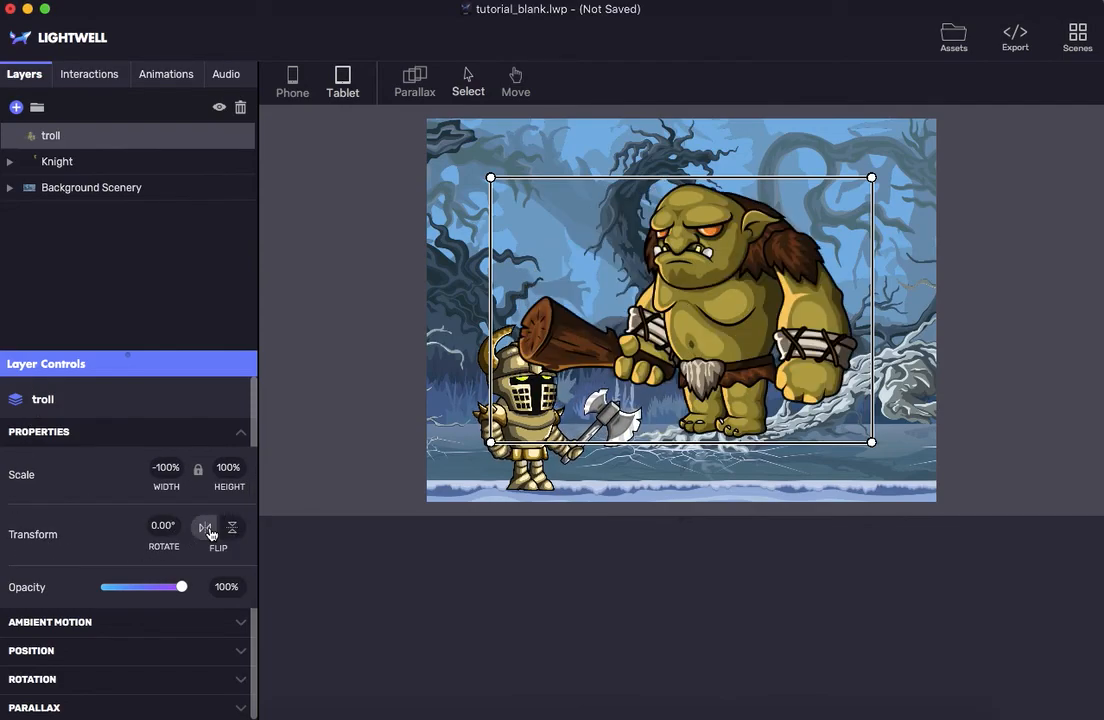
pyautogui.click(160, 468)
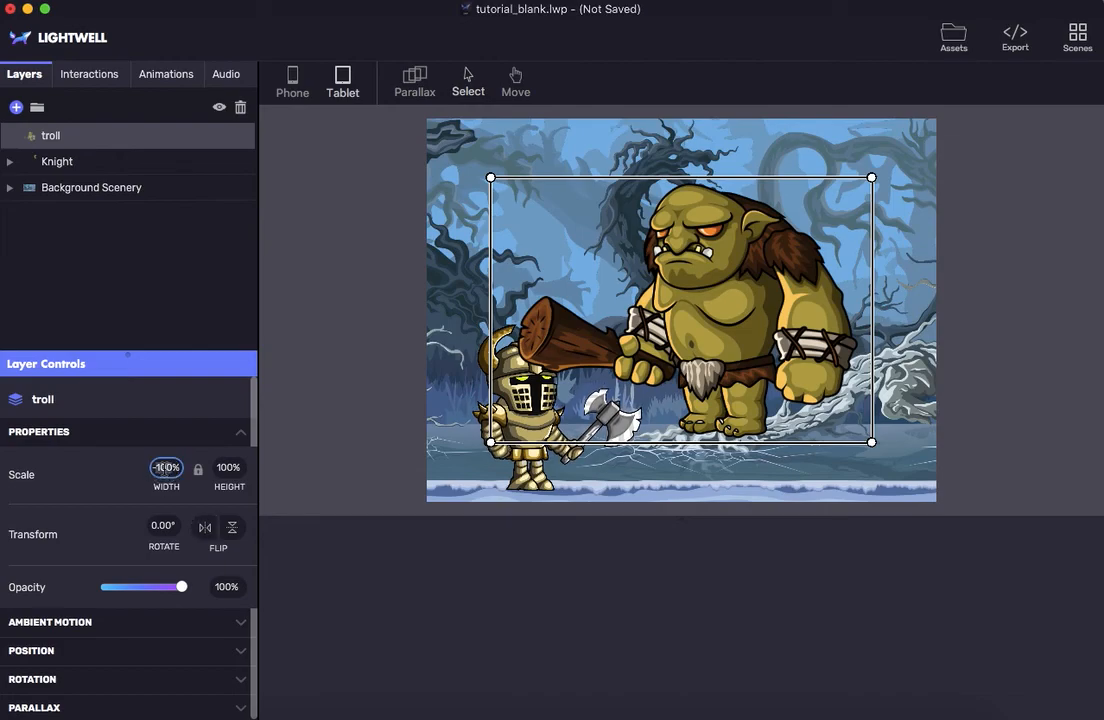
pyautogui.write('-75')
pyautogui.press('Return')
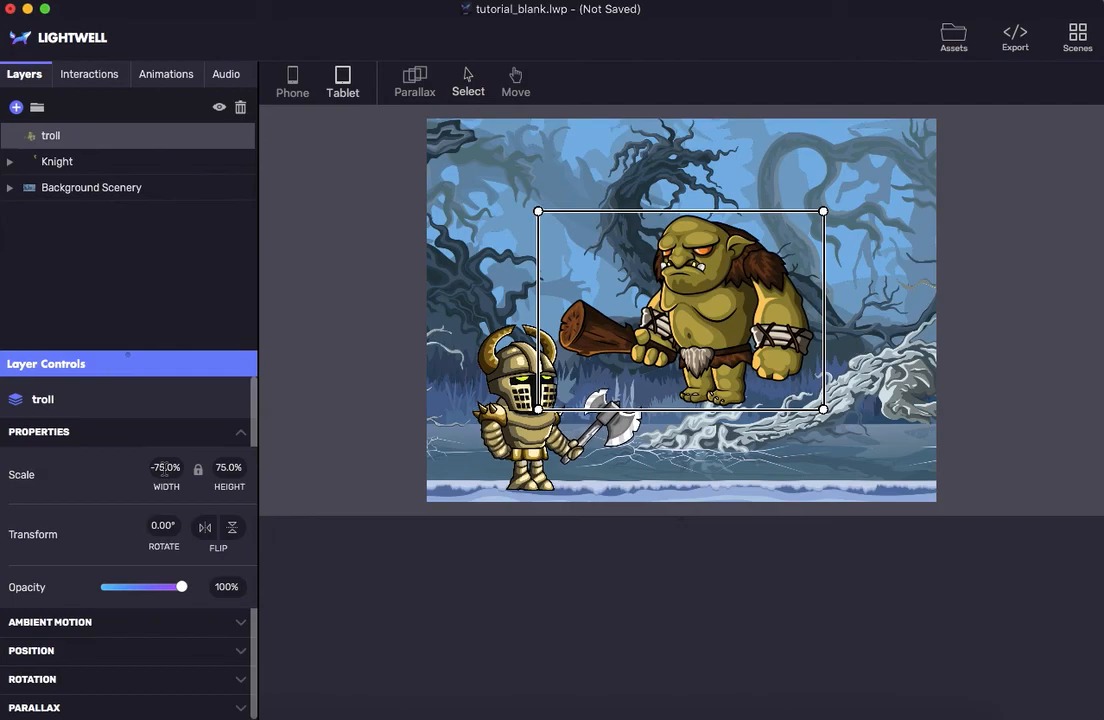
# Move the troll to the ground at the scene's lower right, opposite the knight, and save the project.
pyautogui.click(517, 82)
pyautogui.moveTo(618, 278); pyautogui.dragTo(818, 410)
pyautogui.click(466, 78)
pyautogui.click(337, 308)
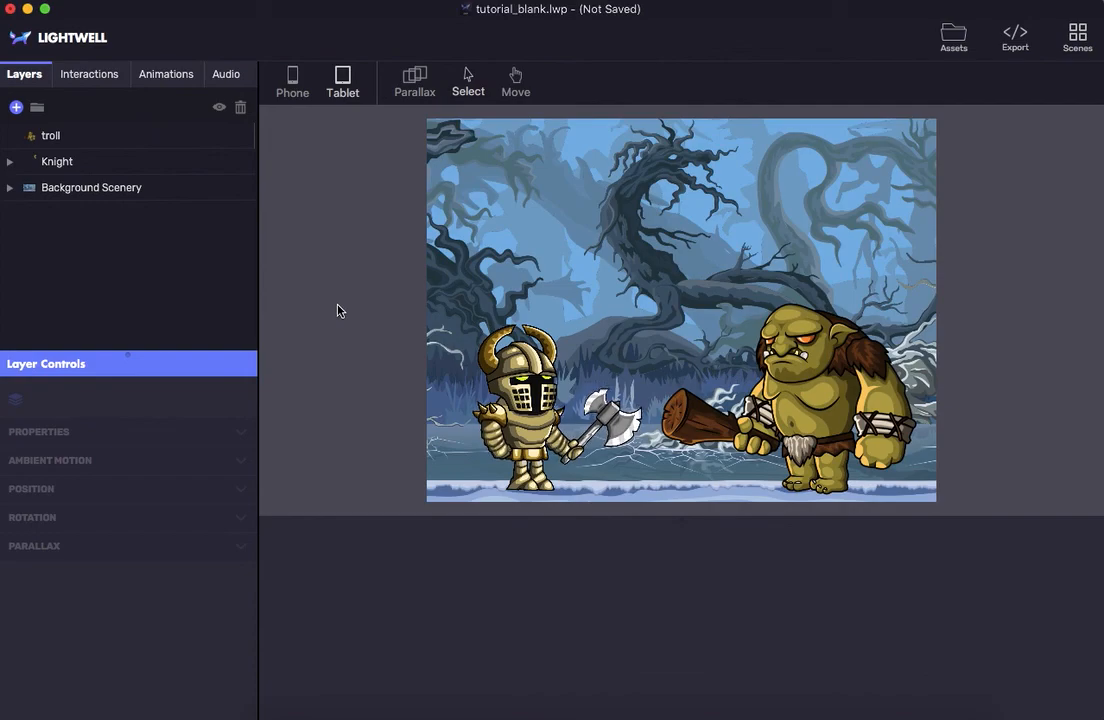
pyautogui.press('super+s')
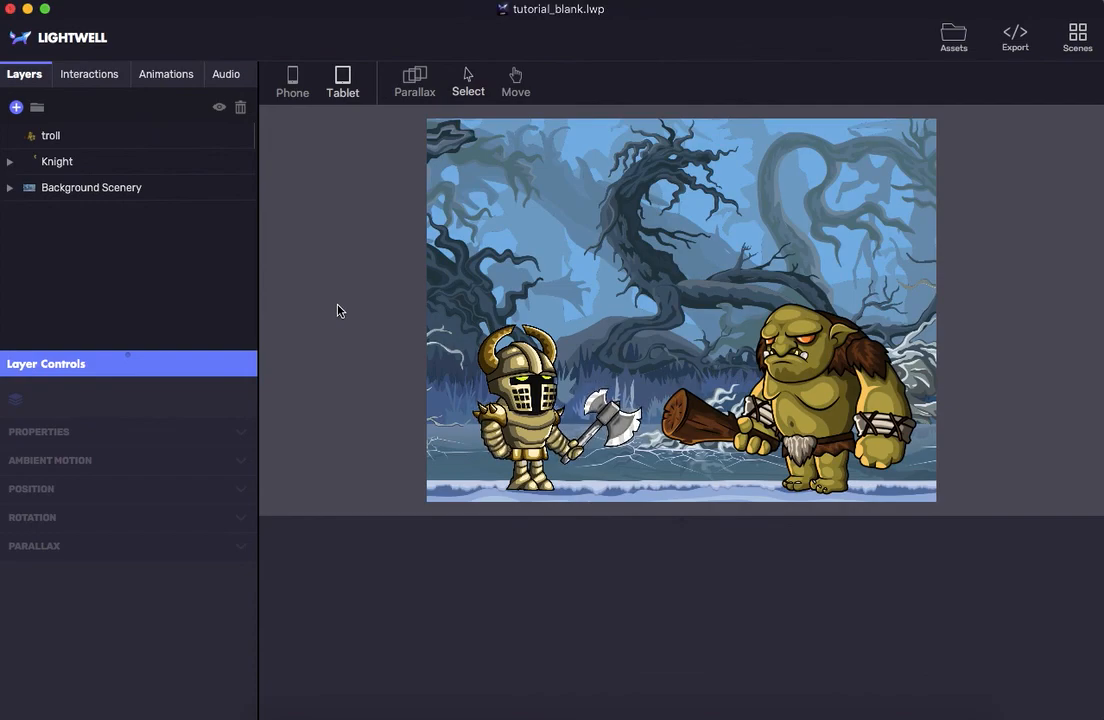